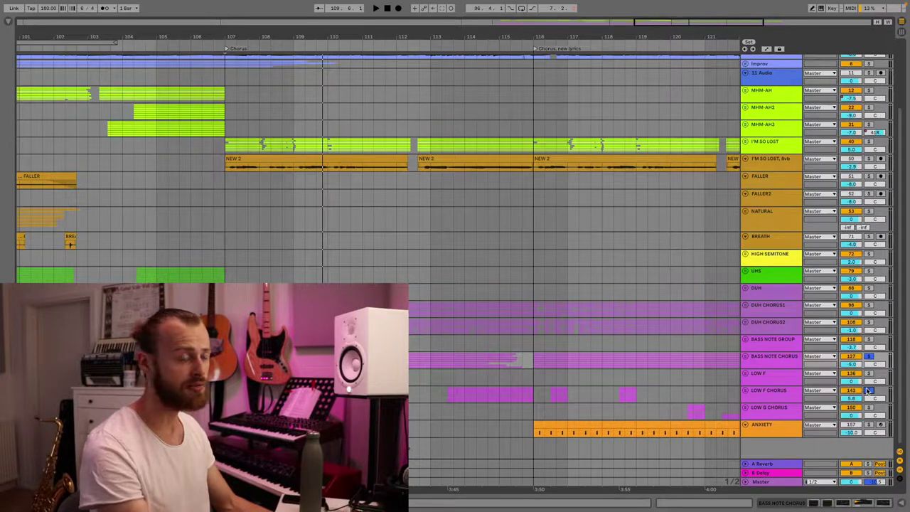
- Play back the soloed chorus bass parts and DUH CHORUS tracks, and take the DUH CHORUS tracks out of solo
{"action": "key", "text": "space"}
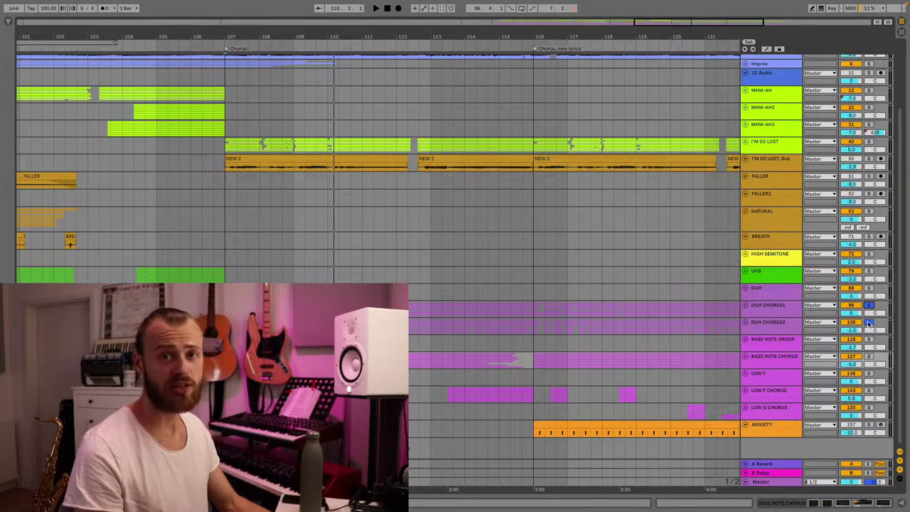
{"action": "key", "text": "space"}
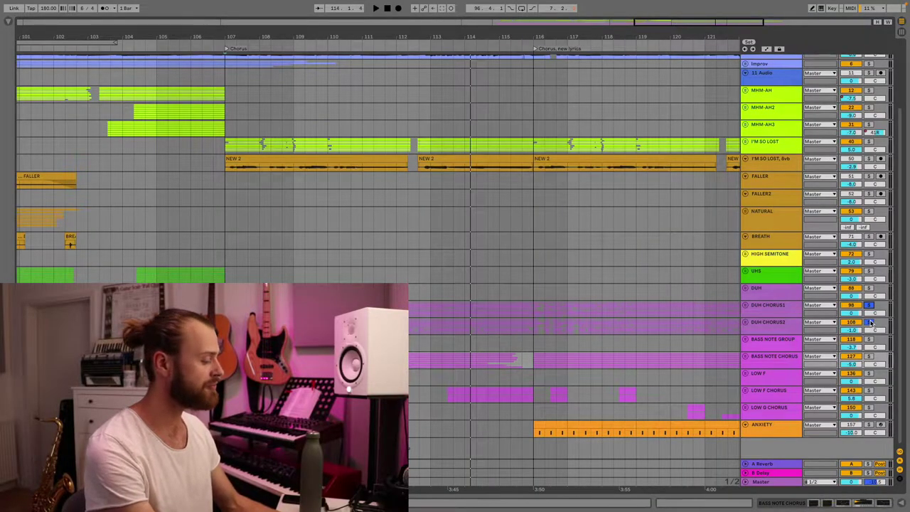
{"action": "left_click", "coordinate": [870, 322]}
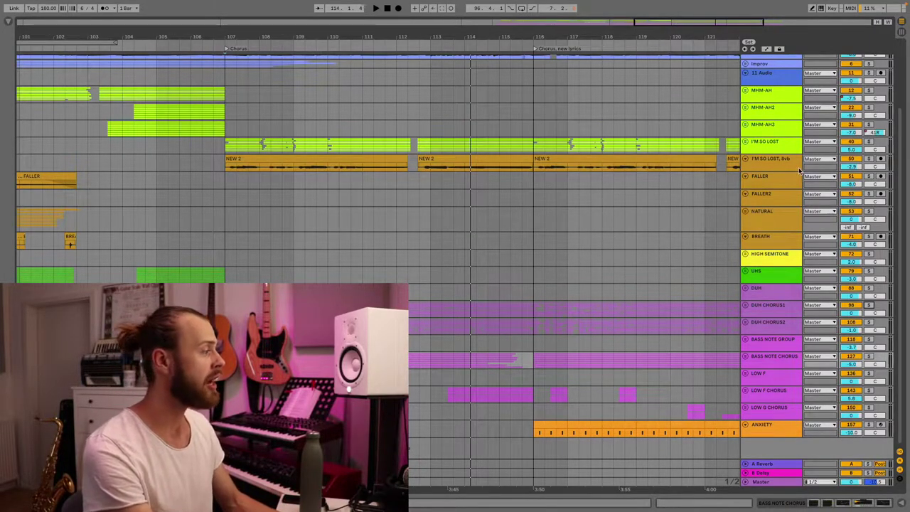
- Solo the I'M SO LOST tracks and play them back from the Chorus marker at bar 107
{"action": "left_click", "coordinate": [770, 143]}
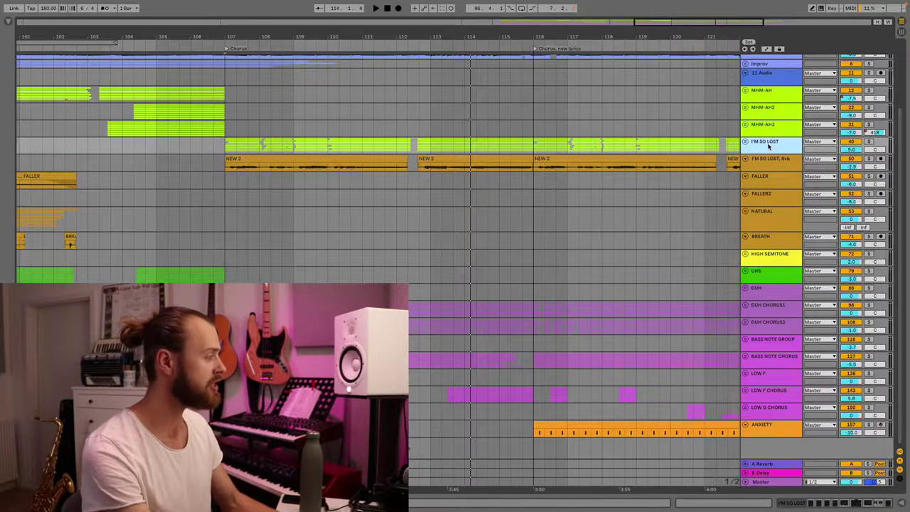
{"action": "left_click", "coordinate": [228, 146]}
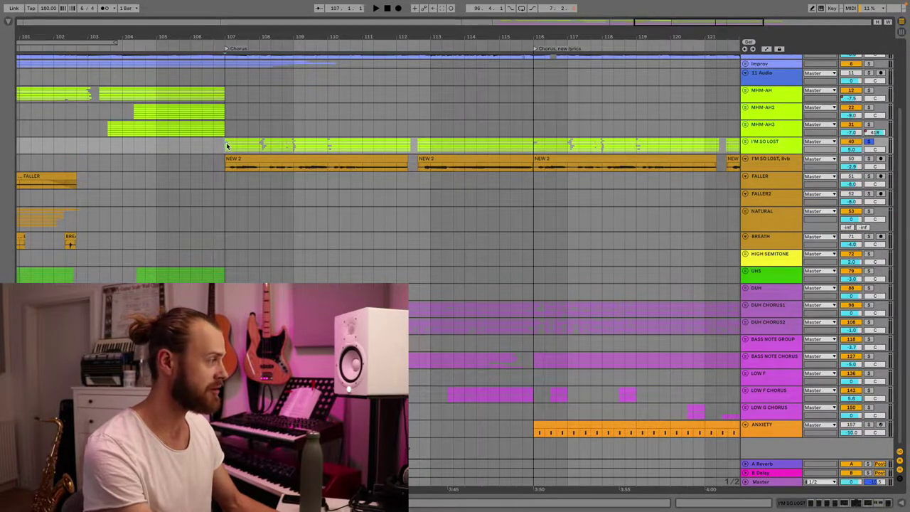
{"action": "key", "text": "space"}
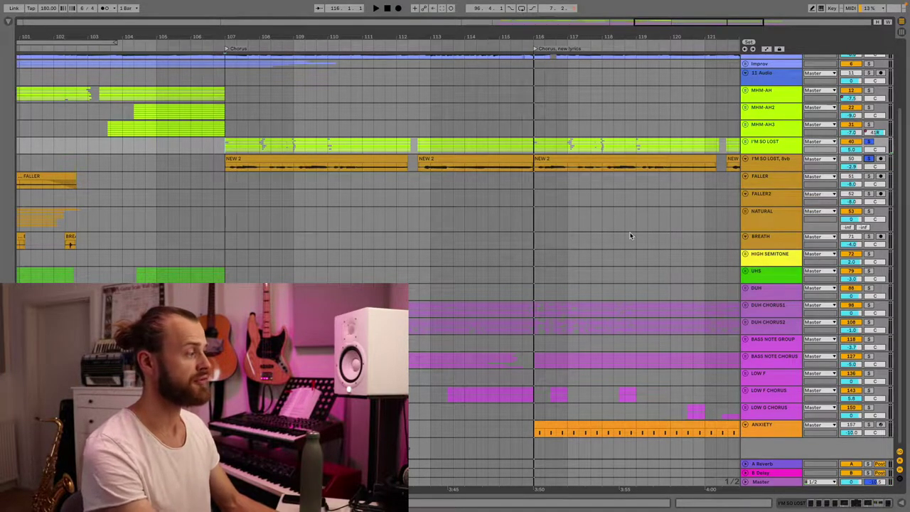
{"action": "key", "text": "space"}
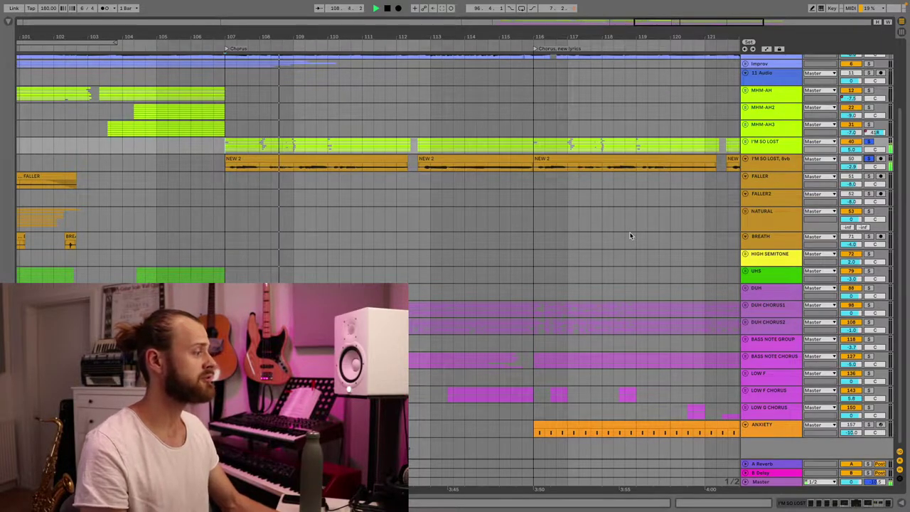
- Activate the Melody scratch track and play the chorus from bar 107 with all parts out of solo
{"action": "scroll", "coordinate": [630, 235], "scroll_direction": "up", "scroll_amount": 2}
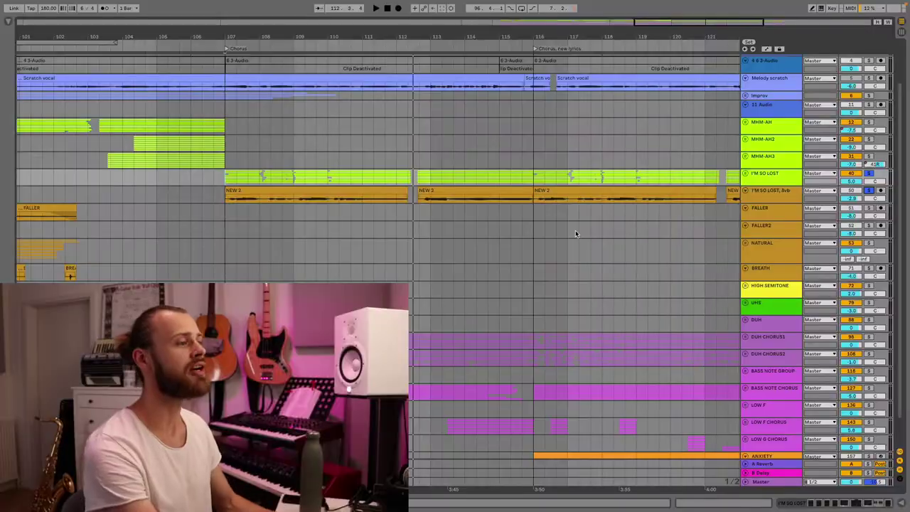
{"action": "scroll", "coordinate": [575, 230], "scroll_direction": "up", "scroll_amount": 3}
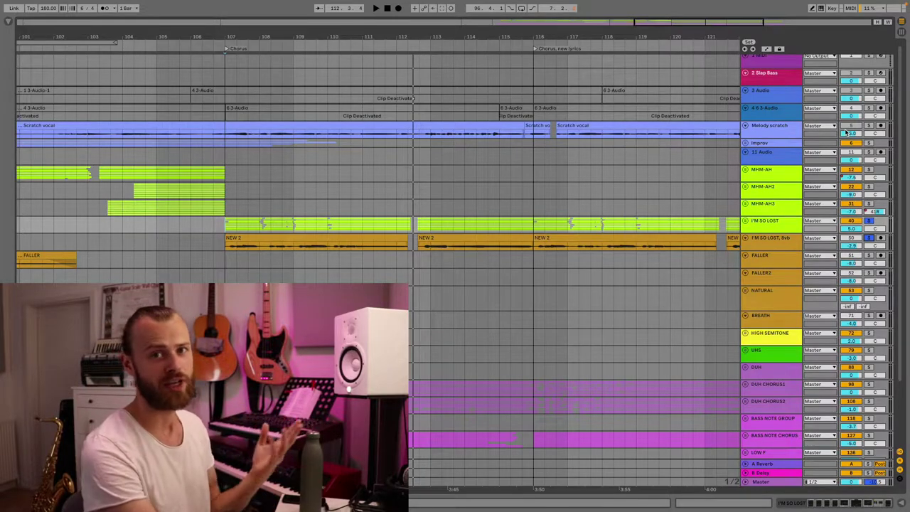
{"action": "left_click", "coordinate": [225, 137]}
{"action": "key", "text": "s"}
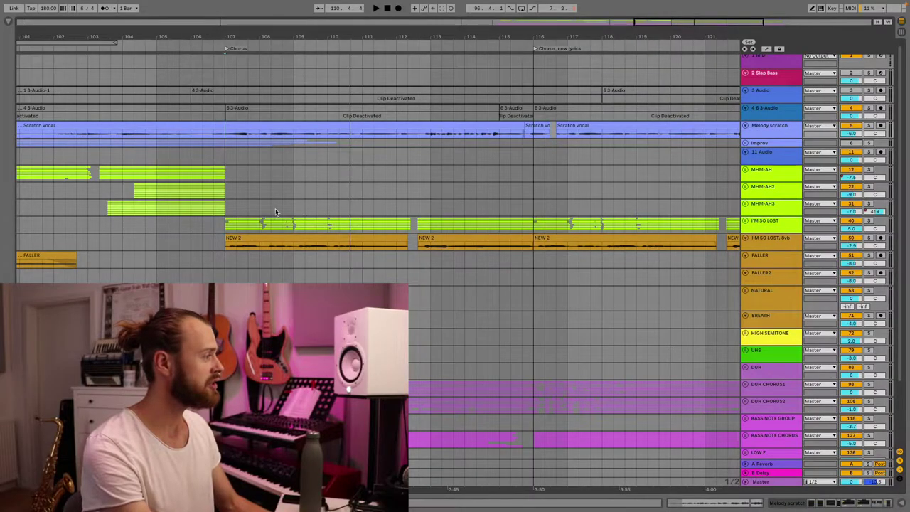
{"action": "left_click", "coordinate": [223, 207]}
{"action": "key", "text": "space"}
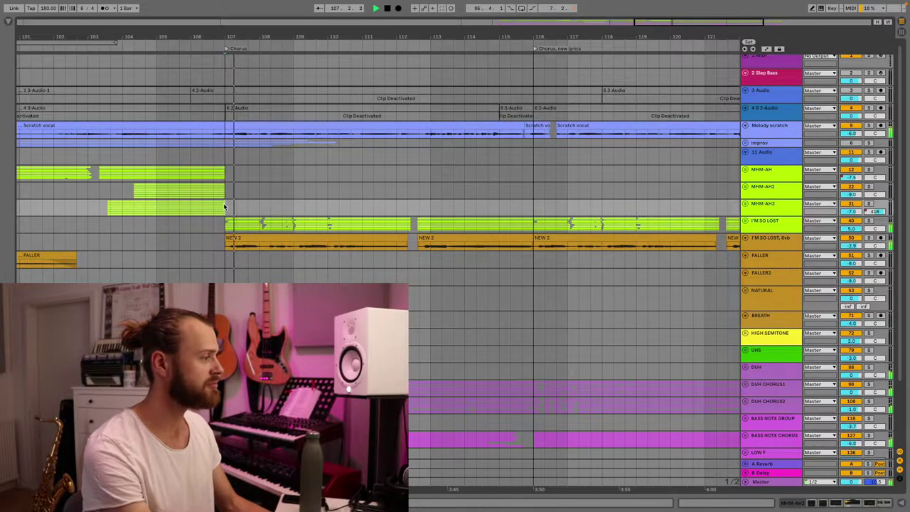
{"action": "scroll", "coordinate": [223, 206], "scroll_direction": "down", "scroll_amount": 5}
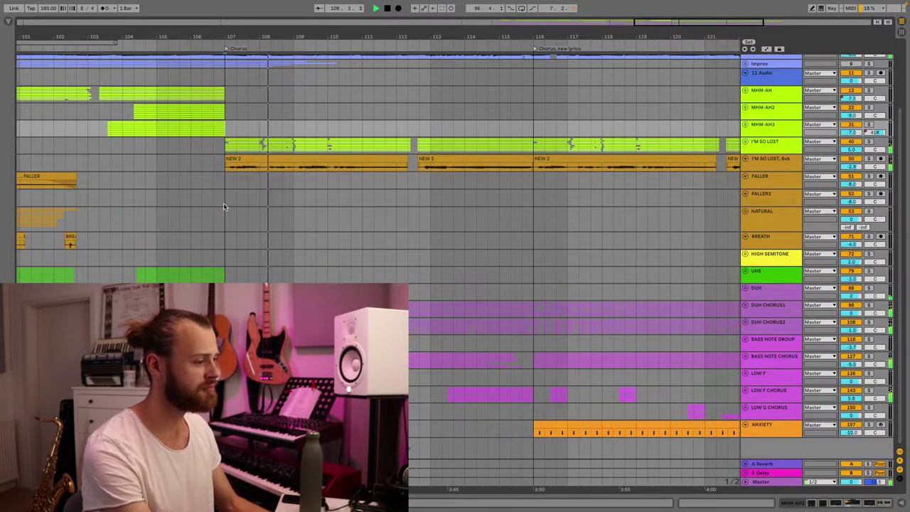
{"action": "scroll", "coordinate": [224, 206], "scroll_direction": "up", "scroll_amount": 5}
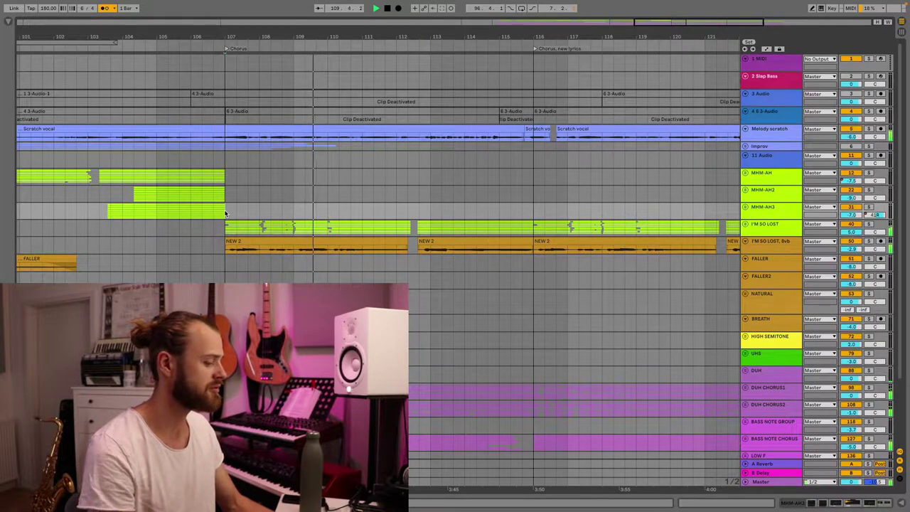
{"action": "scroll", "coordinate": [225, 212], "scroll_direction": "up", "scroll_amount": 2}
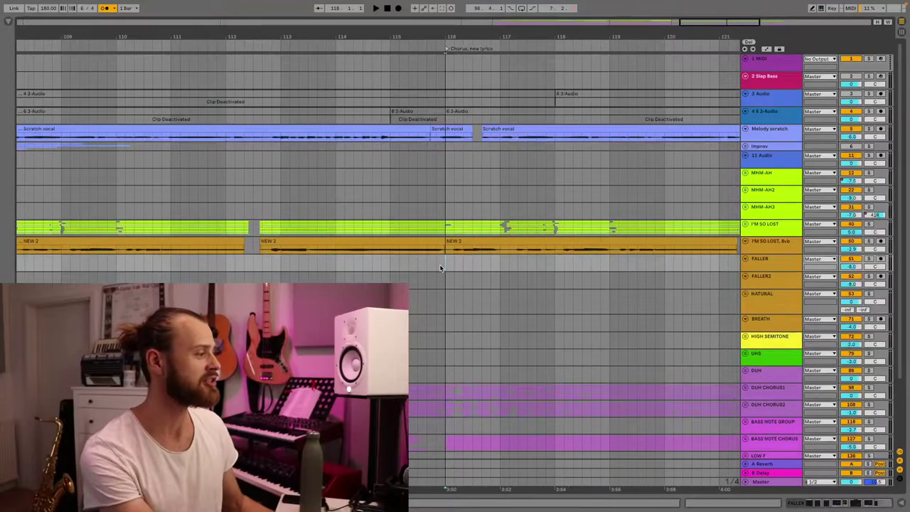
- Play back the full arrangement from the "Chorus, new lyrics" marker at bar 116
{"action": "key", "text": "space"}
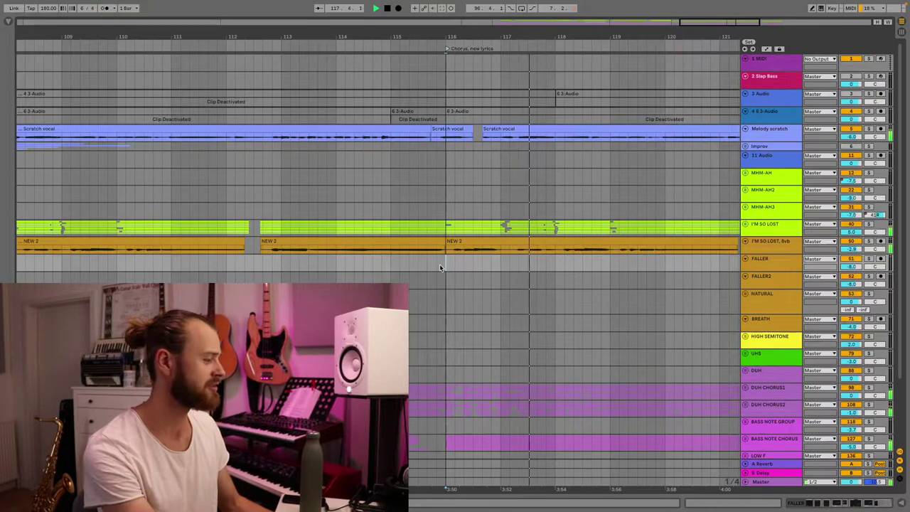
{"action": "scroll", "coordinate": [439, 264], "scroll_direction": "down", "scroll_amount": 3}
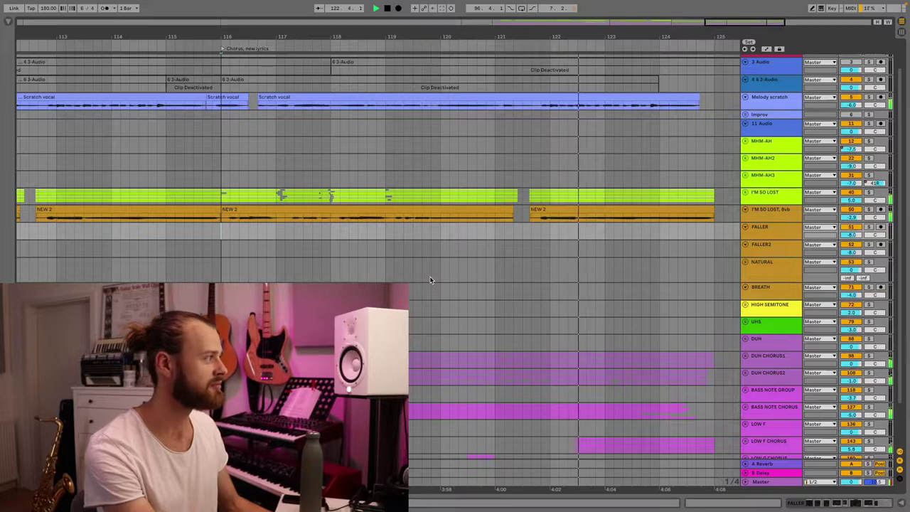
{"action": "scroll", "coordinate": [430, 279], "scroll_direction": "down", "scroll_amount": 2}
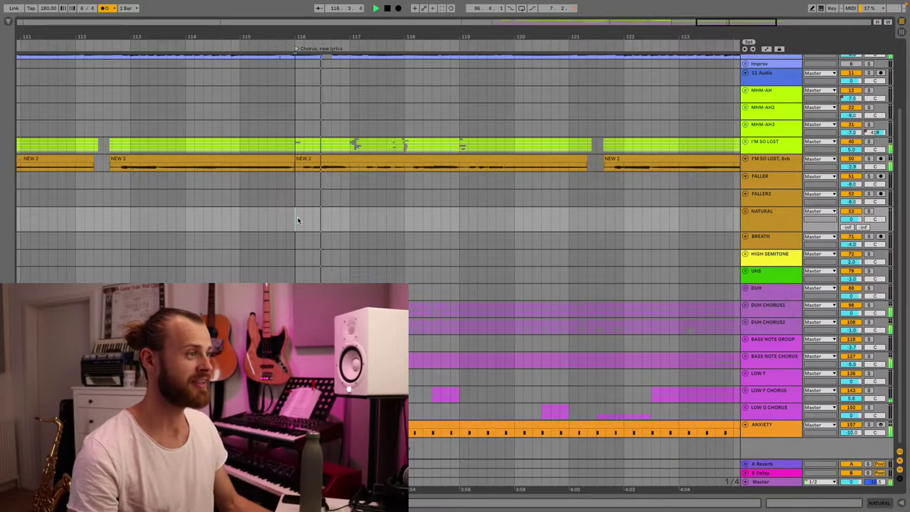
{"action": "key", "text": "Tab"}
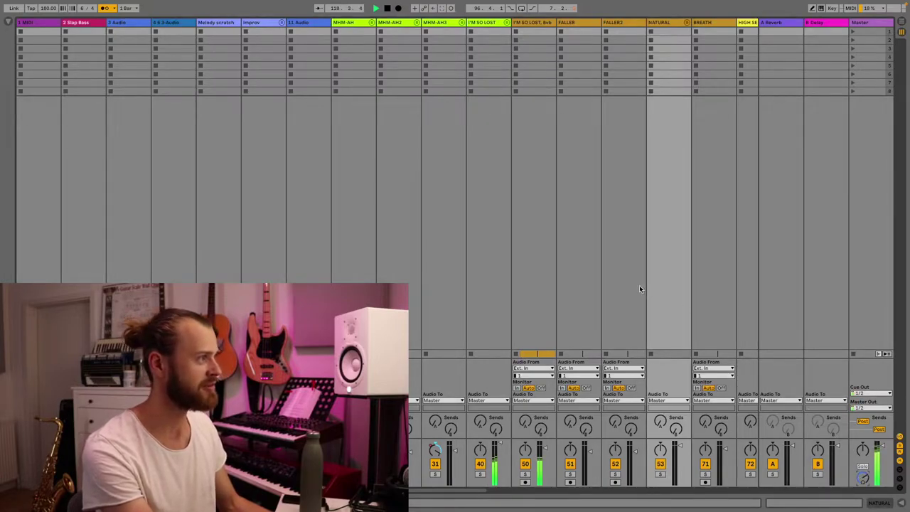
{"action": "key", "text": "Tab"}
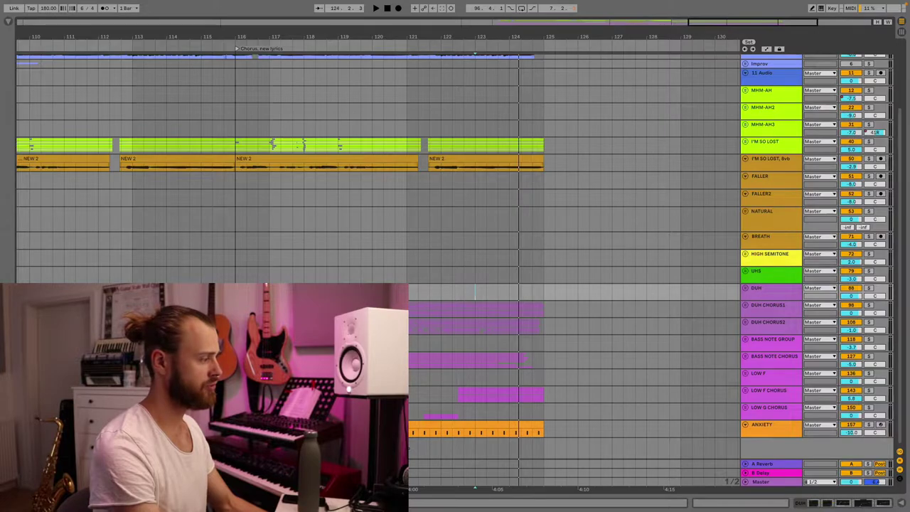
- Duplicate the bar 116 chorus section of the DUH CHORUS1 through ANXIETY tracks to bar 125
{"action": "left_click", "coordinate": [476, 308]}
{"action": "left_click", "coordinate": [541, 435], "text": "shift"}
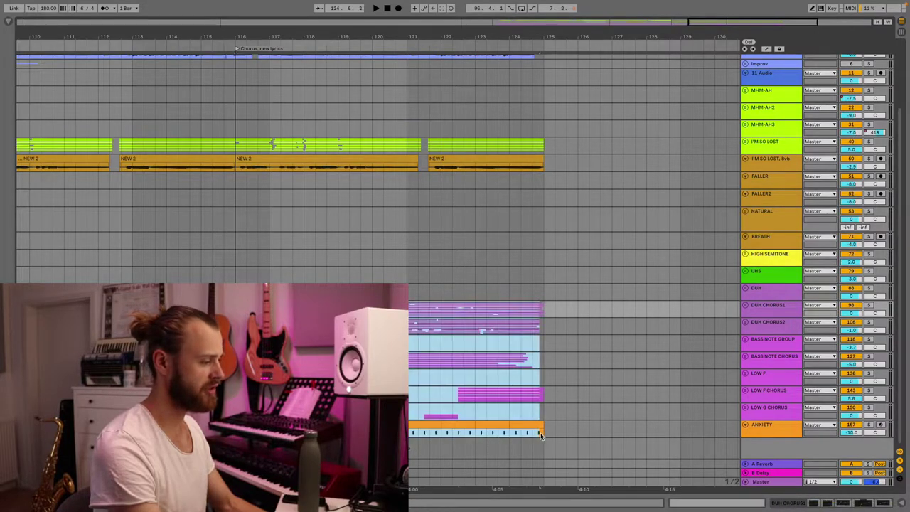
{"action": "key", "text": "ctrl+d"}
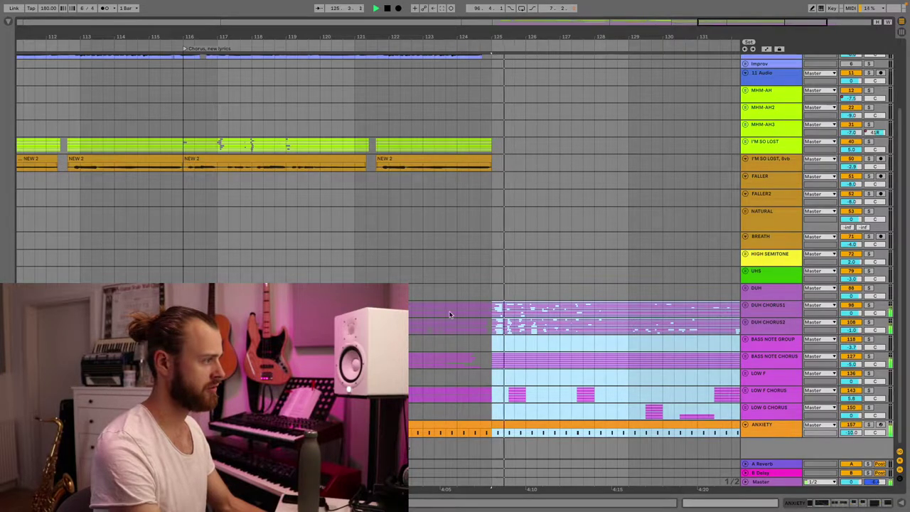
{"action": "scroll", "coordinate": [434, 315], "scroll_direction": "up", "scroll_amount": 3}
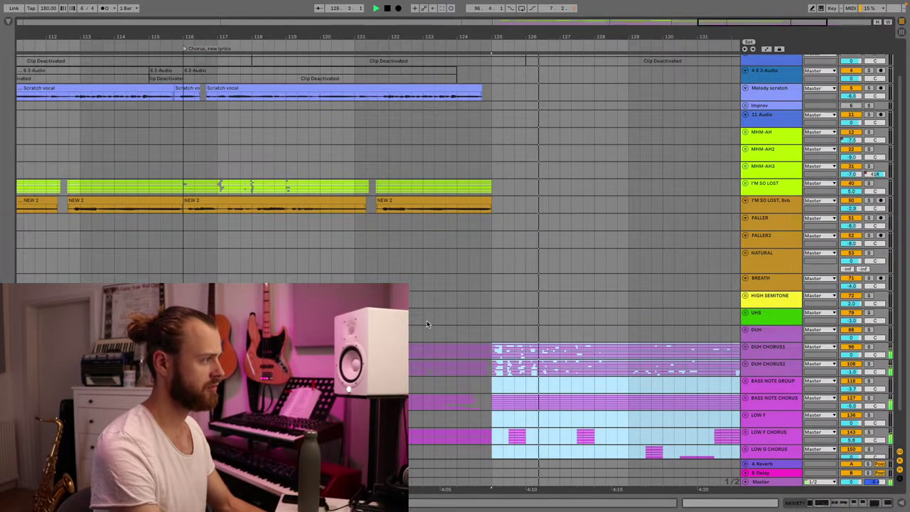
{"action": "scroll", "coordinate": [432, 320], "scroll_direction": "right", "scroll_amount": 5}
{"action": "scroll", "coordinate": [569, 369], "scroll_direction": "down", "scroll_amount": 3}
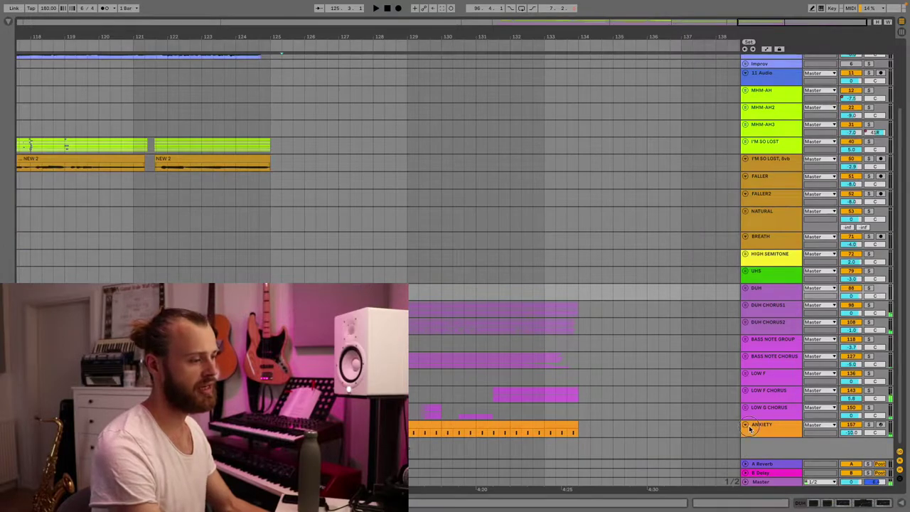
- Duplicate the ANXIETY track and rename the copy SNARE
{"action": "left_click", "coordinate": [749, 427]}
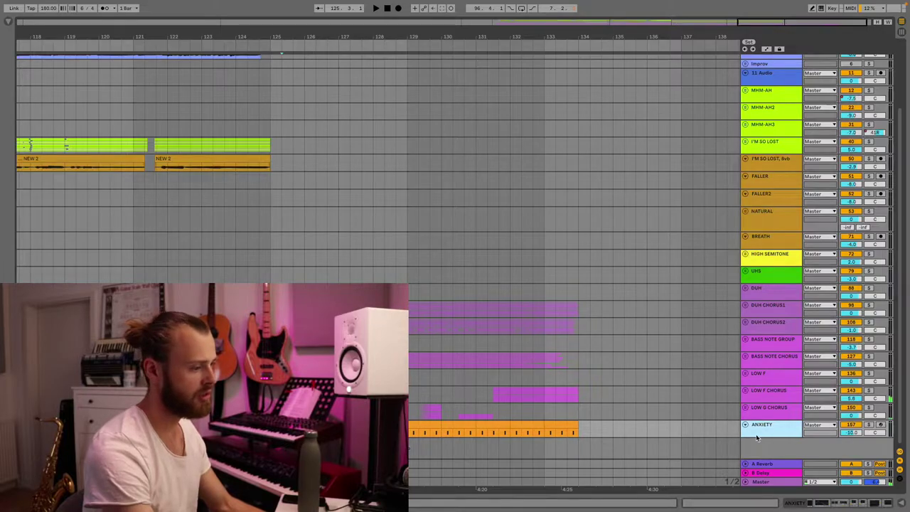
{"action": "key", "text": "ctrl+d"}
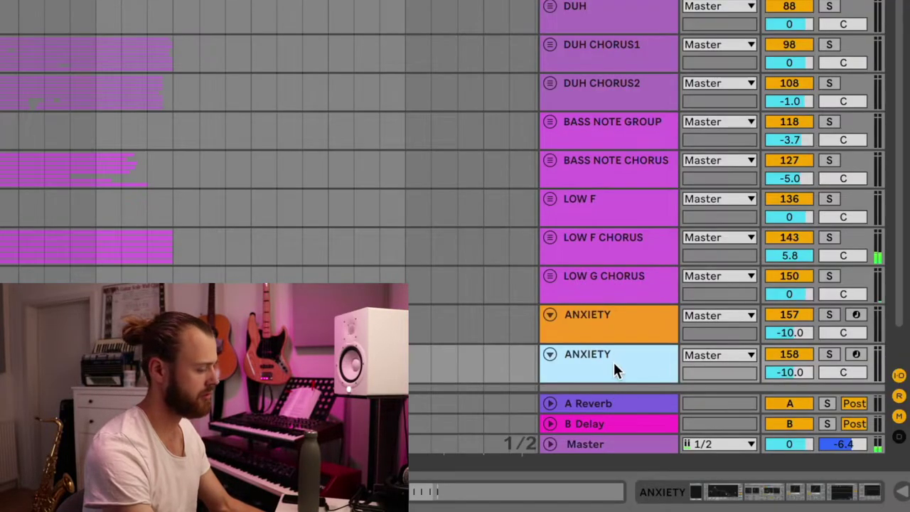
{"action": "key", "text": "ctrl+r"}
{"action": "type", "text": "SNARE"}
{"action": "key", "text": "Return"}
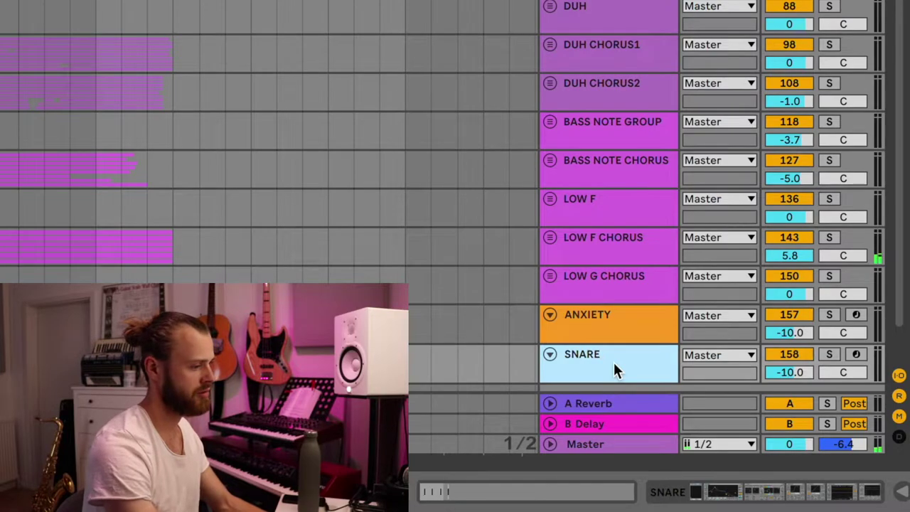
- Create a two-bar D1 snare pattern on the SNARE track and repeat it from bar 125 to bar 133
{"action": "left_click", "coordinate": [441, 177]}
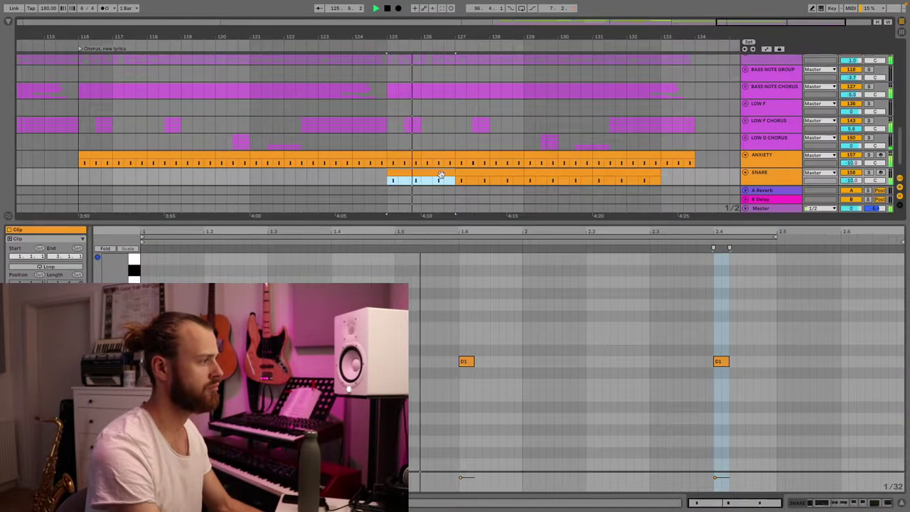
{"action": "scroll", "coordinate": [441, 174], "scroll_direction": "right", "scroll_amount": 3}
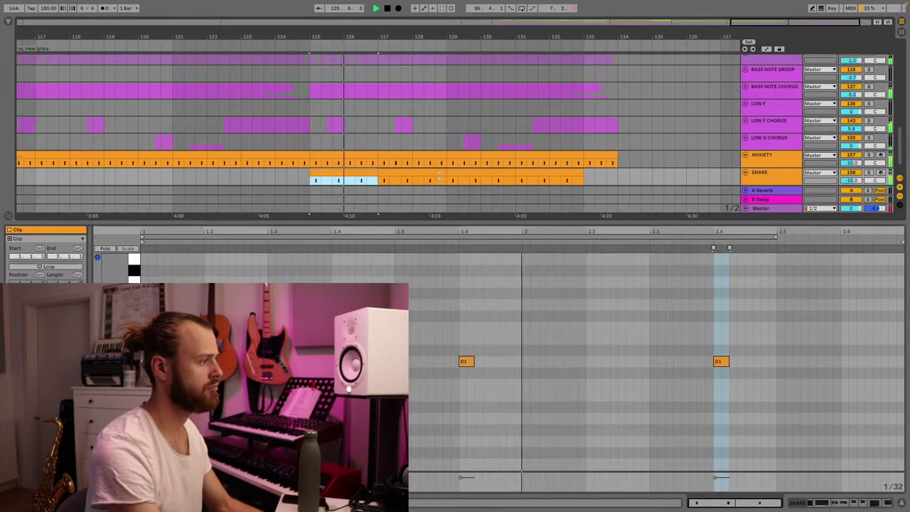
{"action": "scroll", "coordinate": [455, 192], "scroll_direction": "left", "scroll_amount": 2}
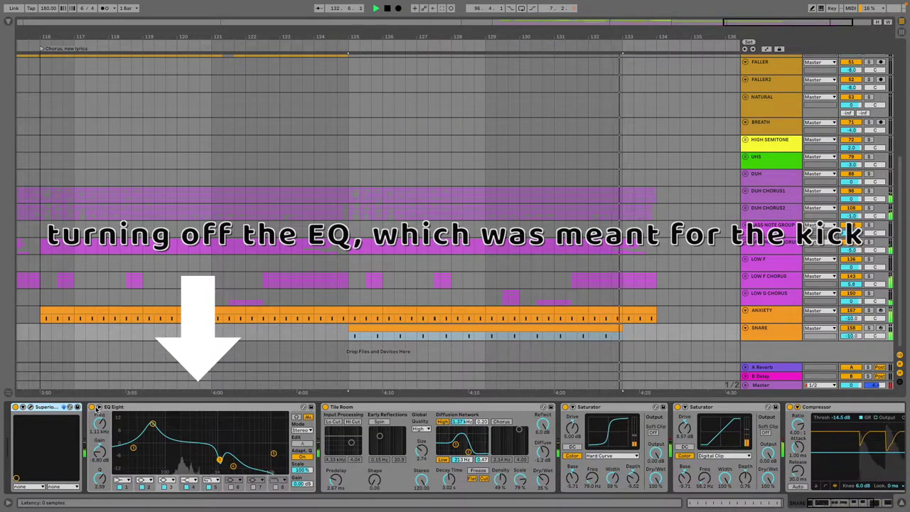
- Turn off the SNARE track's EQ Eight and set the Tile Room reverb's high diffusion filter to 2.54 kHz
{"action": "left_click", "coordinate": [91, 406]}
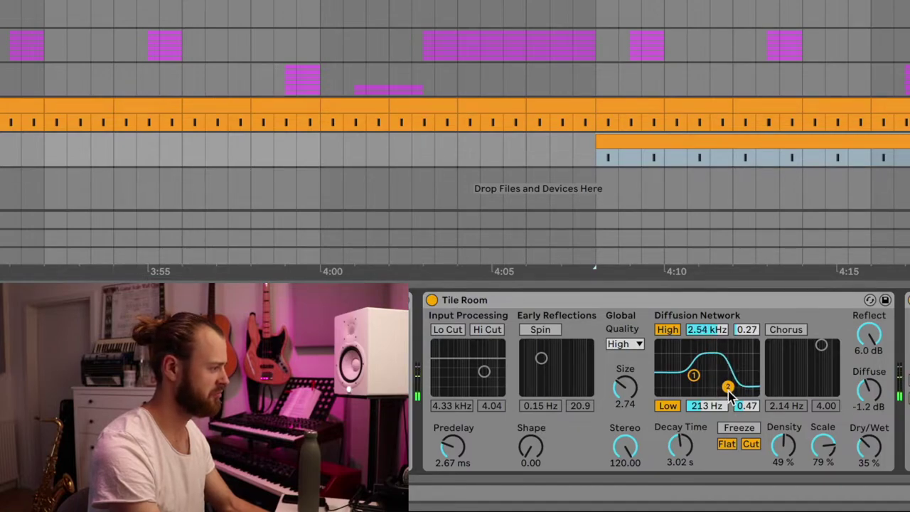
{"action": "key", "text": "Down"}
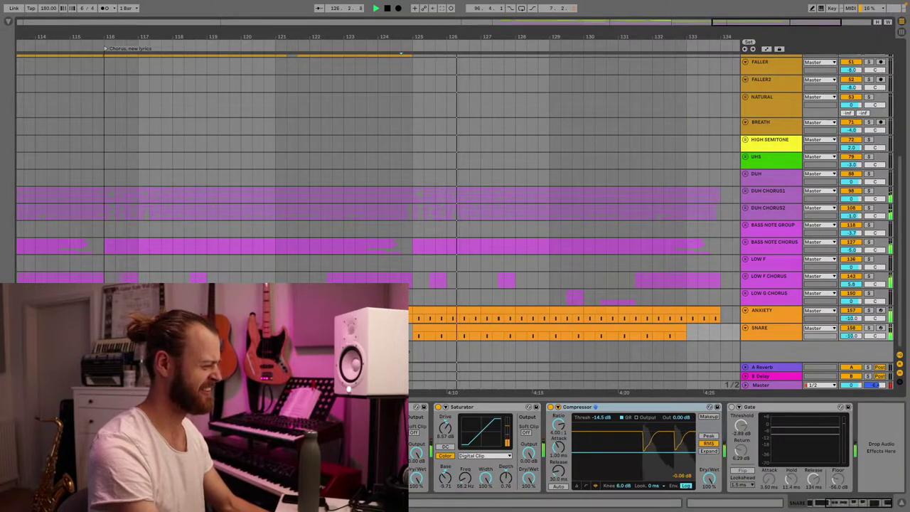
- Set the SNARE track's Gate to a -10.2 threshold and 584 ms release, and its volume to -11.0
{"action": "scroll", "coordinate": [496, 486], "scroll_direction": "left", "scroll_amount": 5}
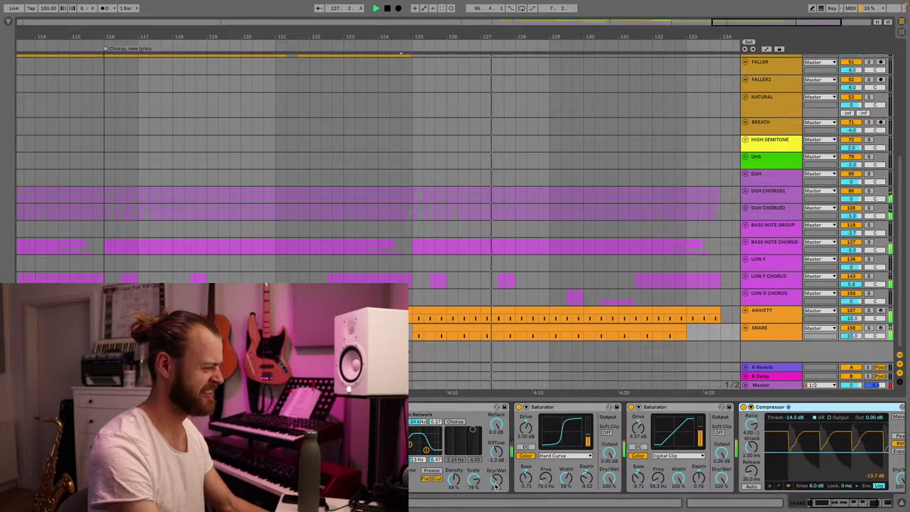
{"action": "scroll", "coordinate": [497, 485], "scroll_direction": "right", "scroll_amount": 5}
{"action": "key", "text": "space"}
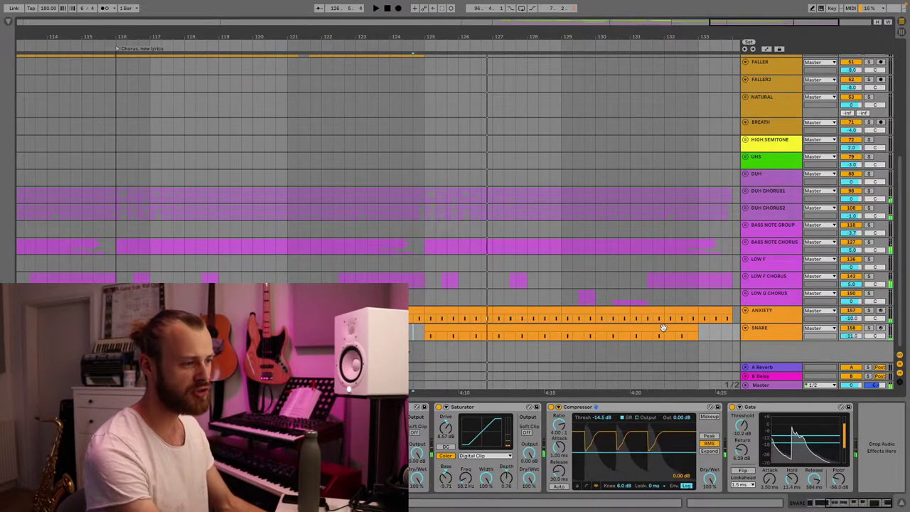
- Play back the arrangement from bar 125 with the SNARE clip selected to check the snare in the mix
{"action": "left_click", "coordinate": [768, 335]}
{"action": "key", "text": "space"}
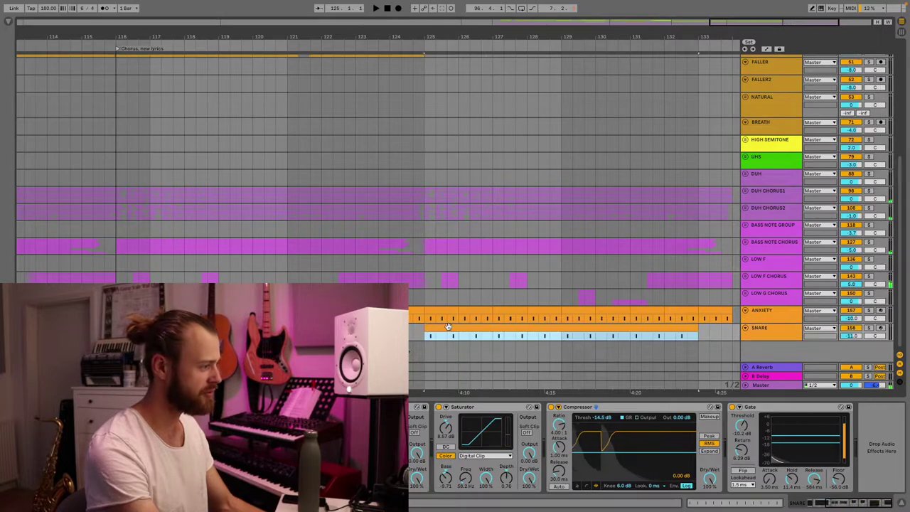
{"action": "left_click", "coordinate": [448, 325]}
{"action": "key", "text": "space"}
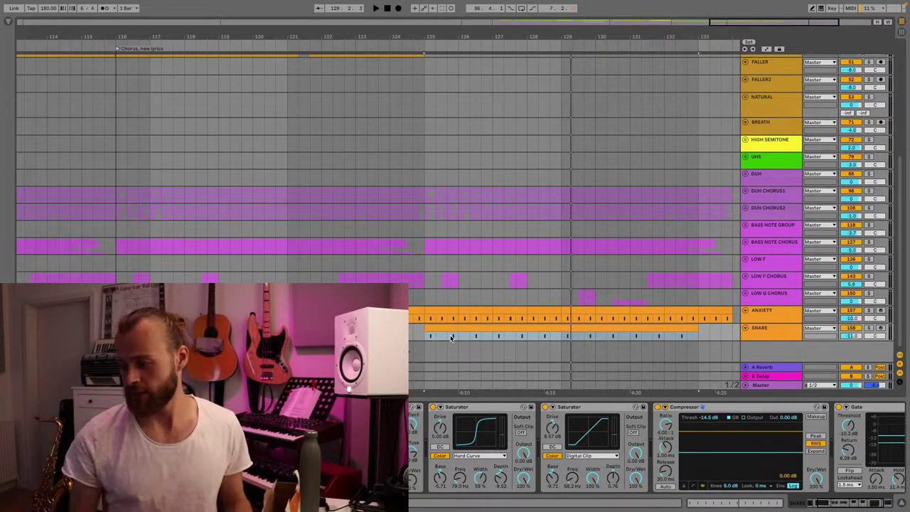
- Add a new audio track below the SNARE track, arm it and record percussive hits from bar 125
{"action": "key", "text": "ctrl+t"}
{"action": "left_click", "coordinate": [876, 326]}
{"action": "key", "text": "F9"}
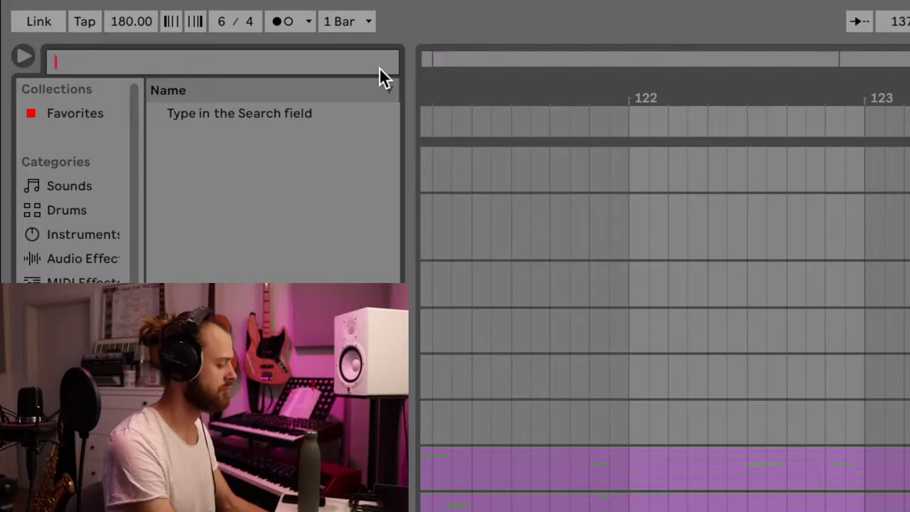
- Search the browser for "distort" and adjust the Compressor on the newly recorded audio track during playback
{"action": "type", "text": "distort"}
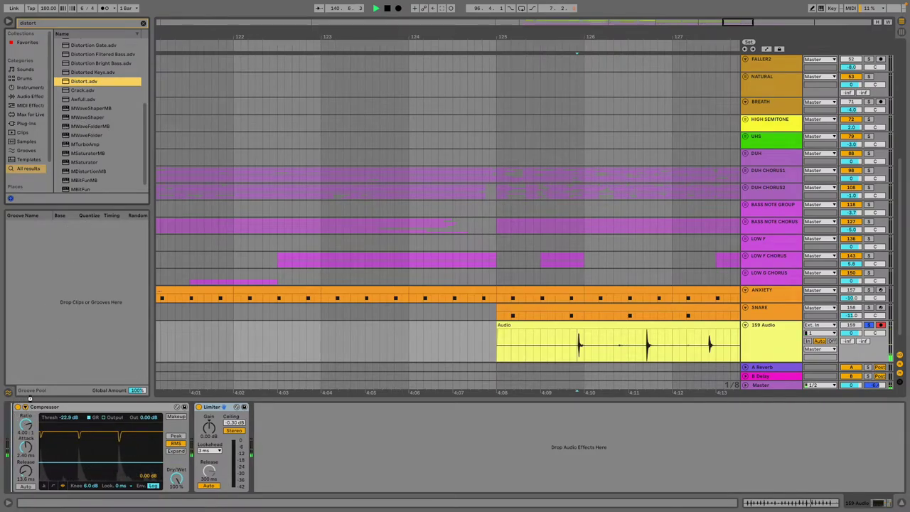
{"action": "left_click_drag", "start_coordinate": [30, 398], "coordinate": [28, 419]}
{"action": "key", "text": "space"}
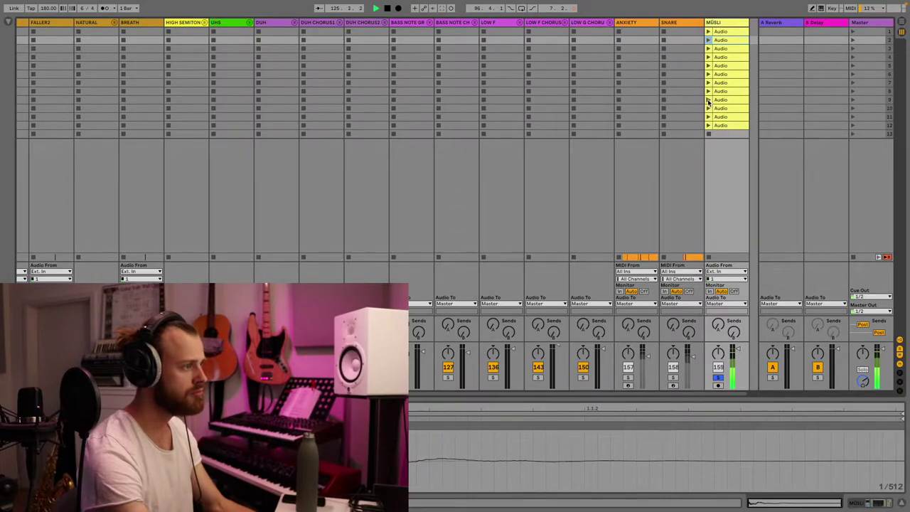
- Audition the ninth MÜSLI clip and listen to the SNARE3 and SNARE4 layers in solo
{"action": "left_click", "coordinate": [708, 101]}
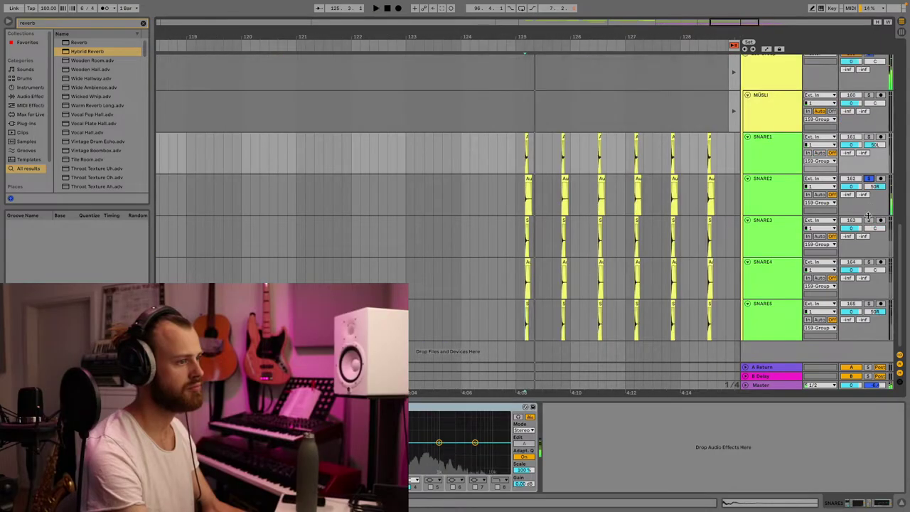
{"action": "left_click", "coordinate": [869, 221]}
{"action": "key", "text": "space"}
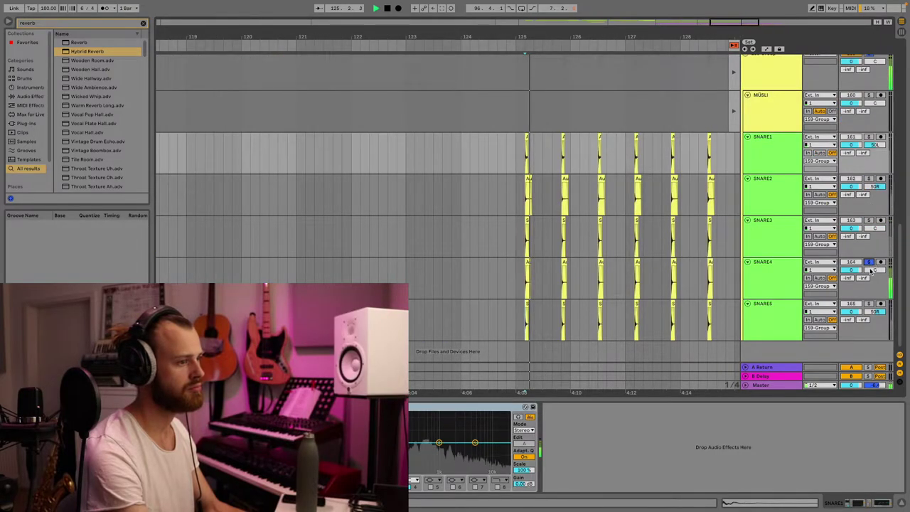
{"action": "key", "text": "space"}
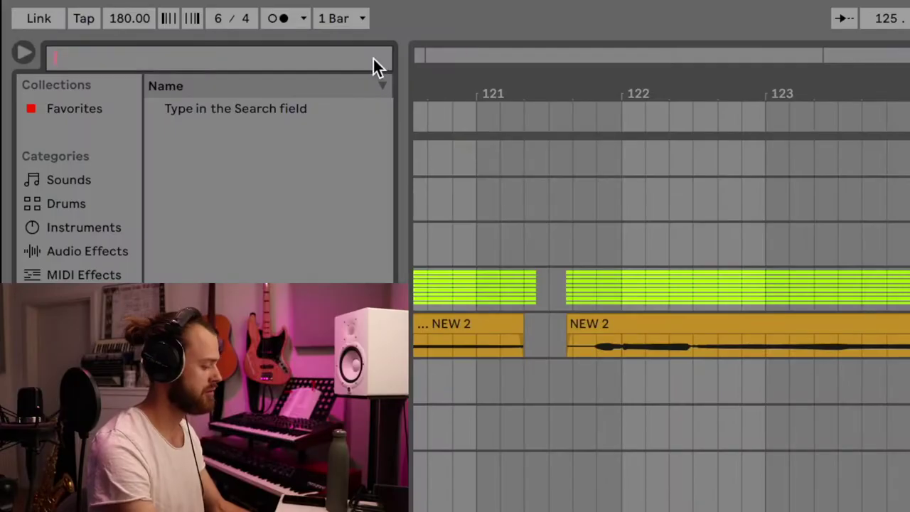
- Search the browser for "hihat" and go through the results to the open hihat samples
{"action": "type", "text": "hihat"}
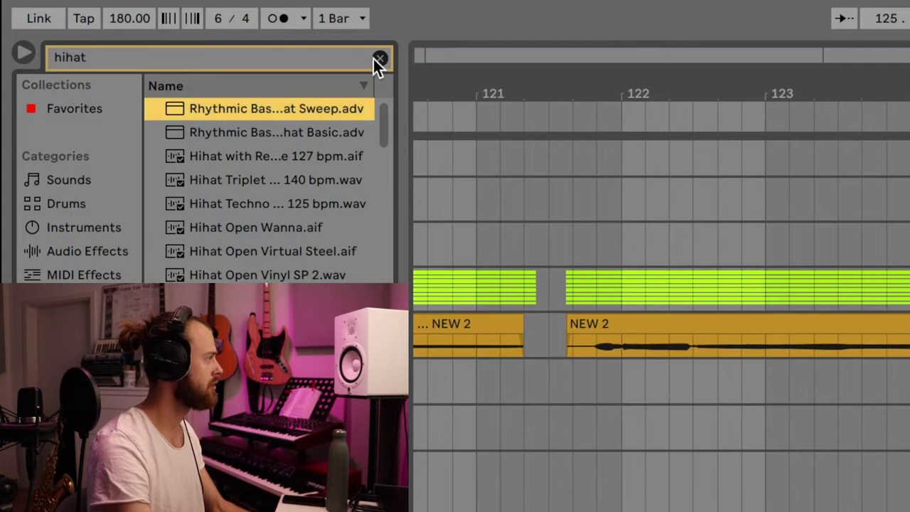
{"action": "key", "text": "Down"}
{"action": "key", "text": "Down"}
{"action": "key", "text": "Down"}
{"action": "key", "text": "Down"}
{"action": "key", "text": "Down"}
{"action": "key", "text": "Down"}
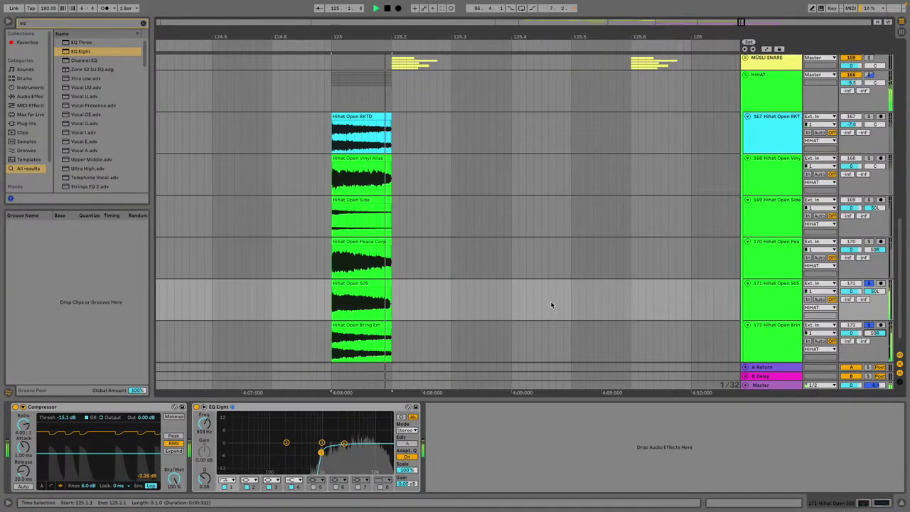
- Switch to the Session view and browse the Drive & Color audio effects
{"action": "key", "text": "Tab"}
{"action": "scroll", "coordinate": [670, 372], "scroll_direction": "right", "scroll_amount": 4}
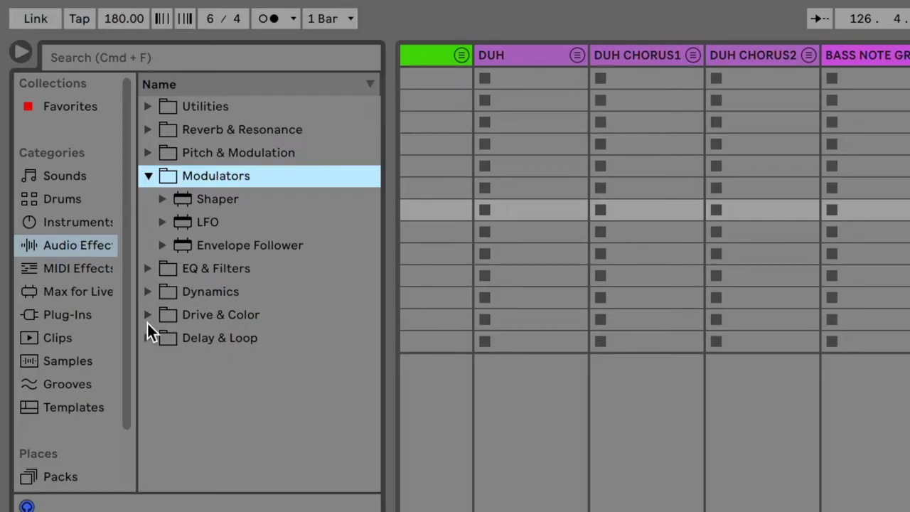
{"action": "left_click", "coordinate": [147, 315]}
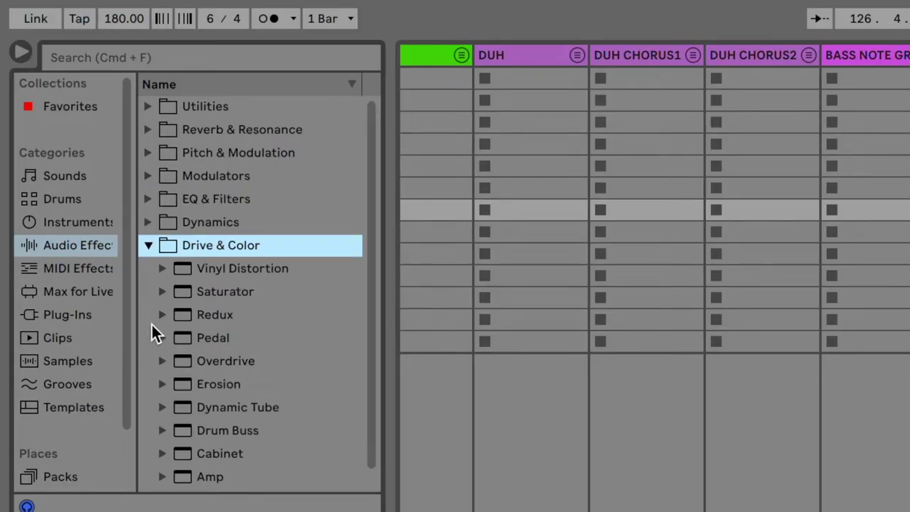
{"action": "scroll", "coordinate": [163, 313], "scroll_direction": "down", "scroll_amount": 1}
{"action": "left_click", "coordinate": [183, 300]}
{"action": "left_click", "coordinate": [82, 448]}
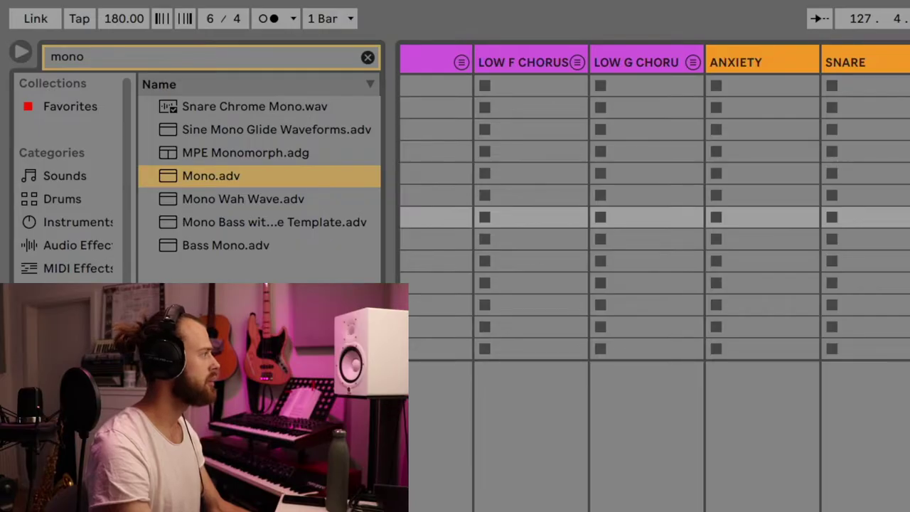
- Add a Reverb to the HIHAT group and show its Device On automation in a separate lane
{"action": "key", "text": "ctrl+f"}
{"action": "type", "text": "reverb"}
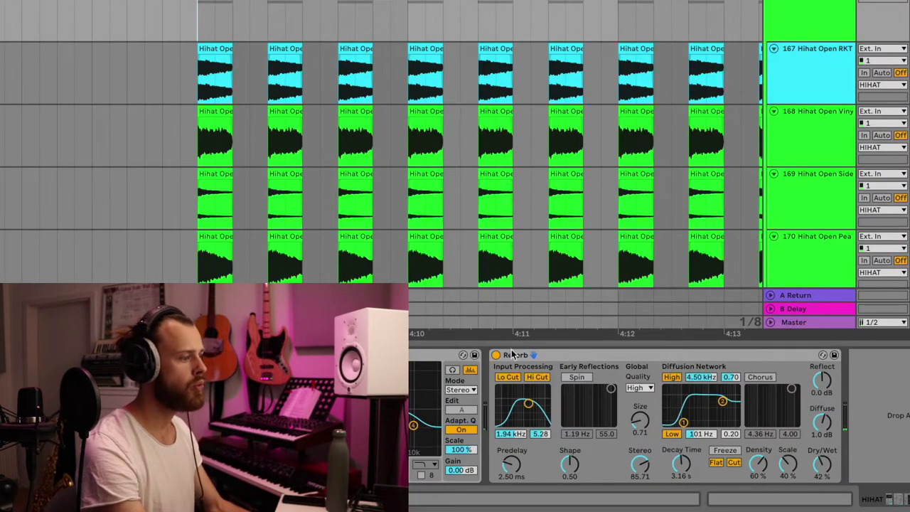
{"action": "key", "text": "a"}
{"action": "left_click", "coordinate": [511, 355]}
{"action": "left_click", "coordinate": [847, 36]}
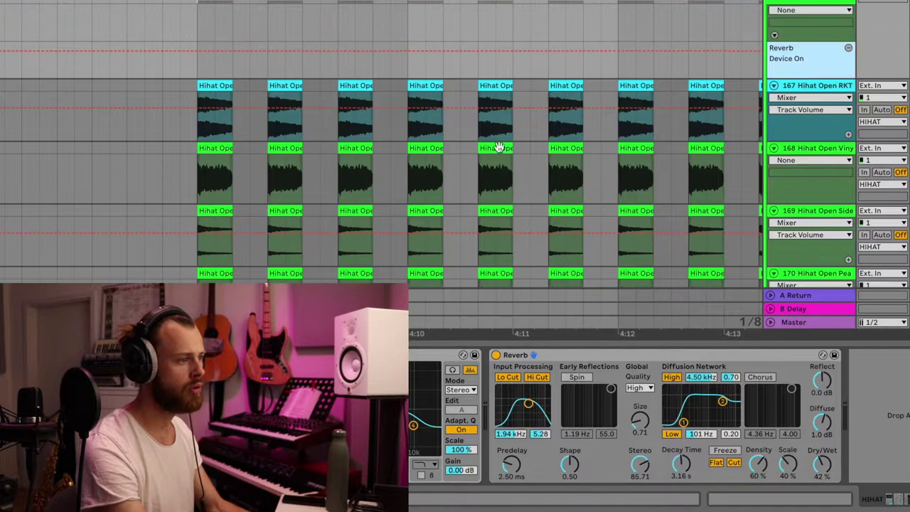
- Draw the HIHAT Reverb's Device On automation in the gap after the first hit and toggle the automation display
{"action": "key", "text": "b"}
{"action": "left_click_drag", "start_coordinate": [236, 68], "coordinate": [263, 78]}
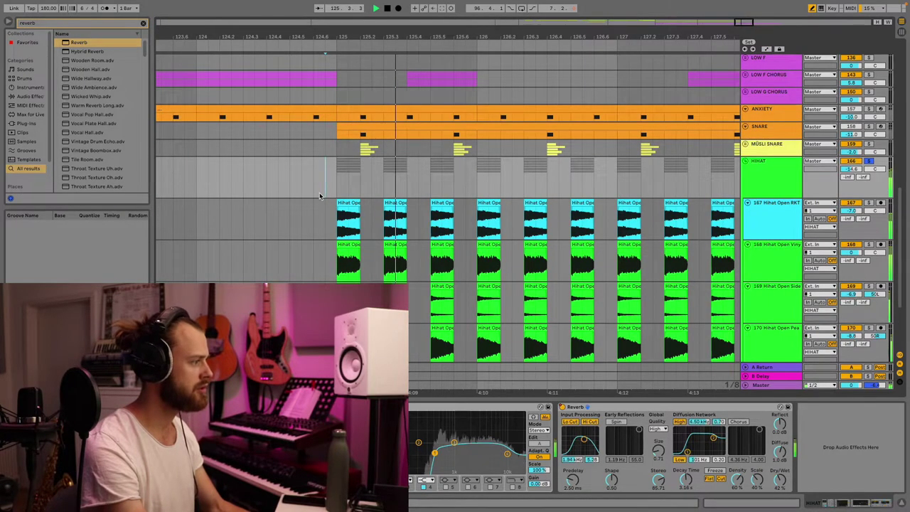
{"action": "key", "text": "a"}
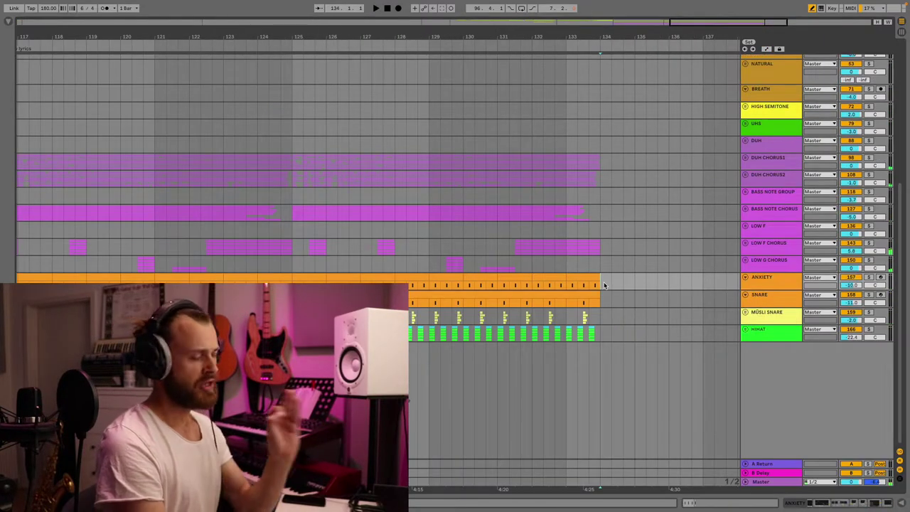
- Insert a new MIDI track below the HIHAT group
{"action": "scroll", "coordinate": [385, 258], "scroll_direction": "up", "scroll_amount": 1}
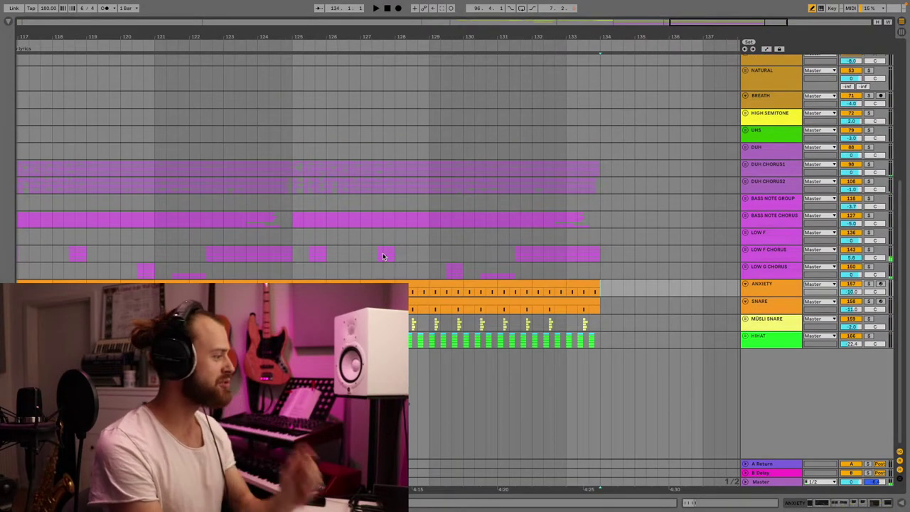
{"action": "left_click", "coordinate": [779, 346]}
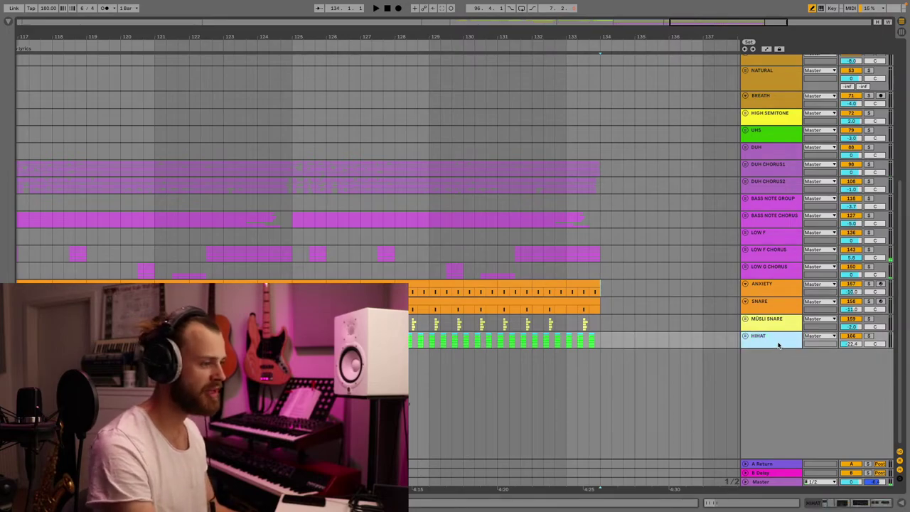
{"action": "key", "text": "ctrl+shift+t"}
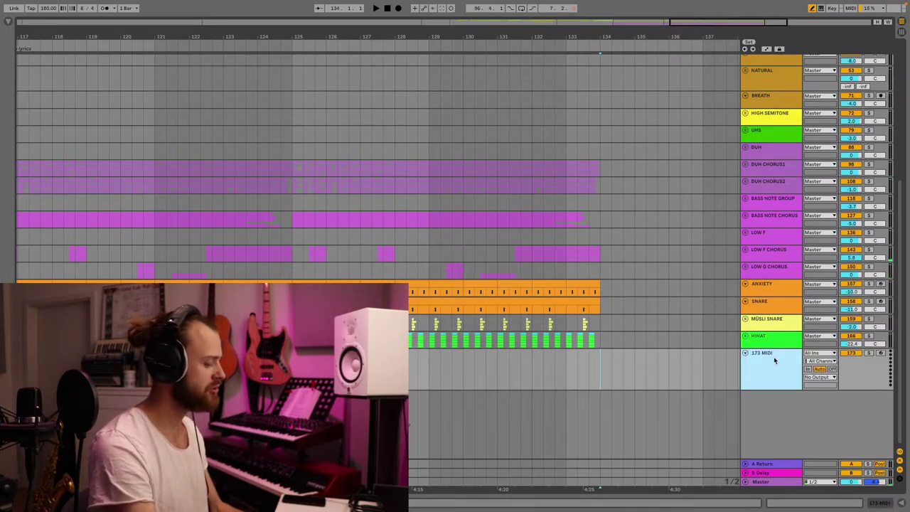
- Find the AIR Music Technology Hybrid_x64 plug-in by searching for "hybrid" and load it on the new MIDI track
{"action": "key", "text": "ctrl+f"}
{"action": "type", "text": "hybrd"}
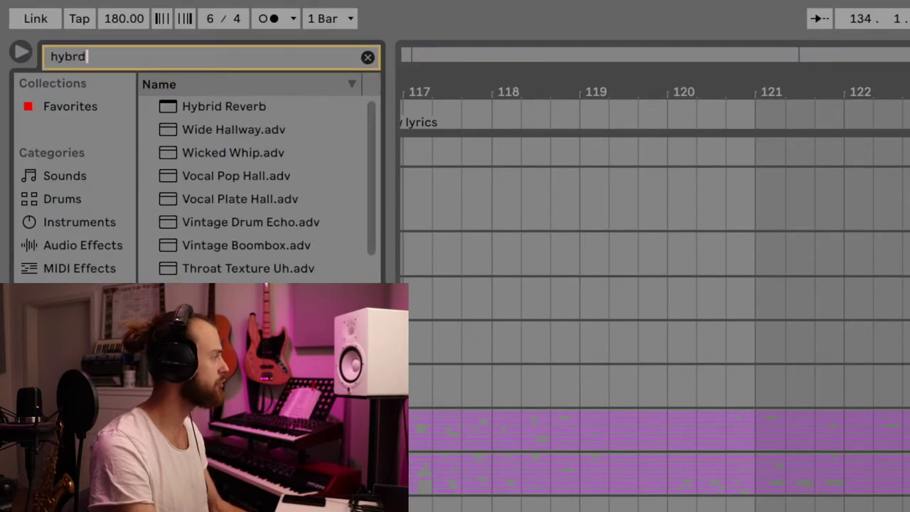
{"action": "key", "text": "BackSpace"}
{"action": "type", "text": "id"}
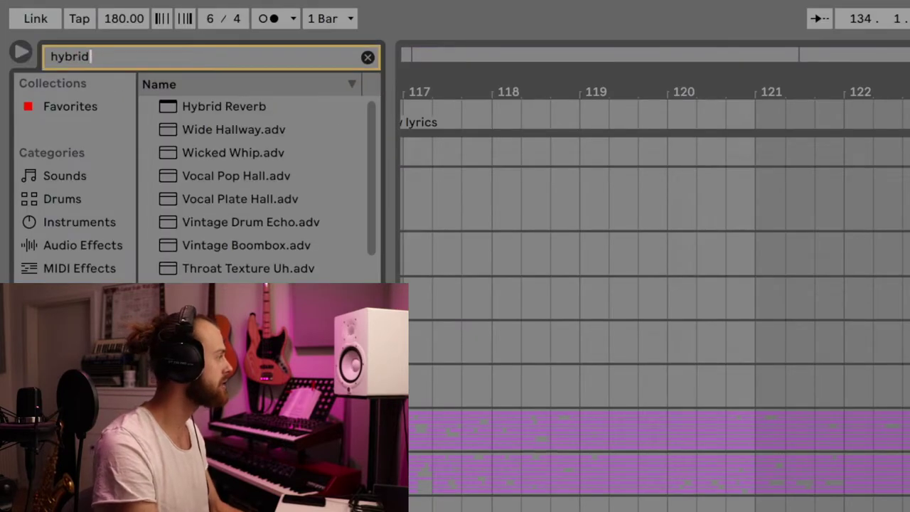
{"action": "key", "text": "Down"}
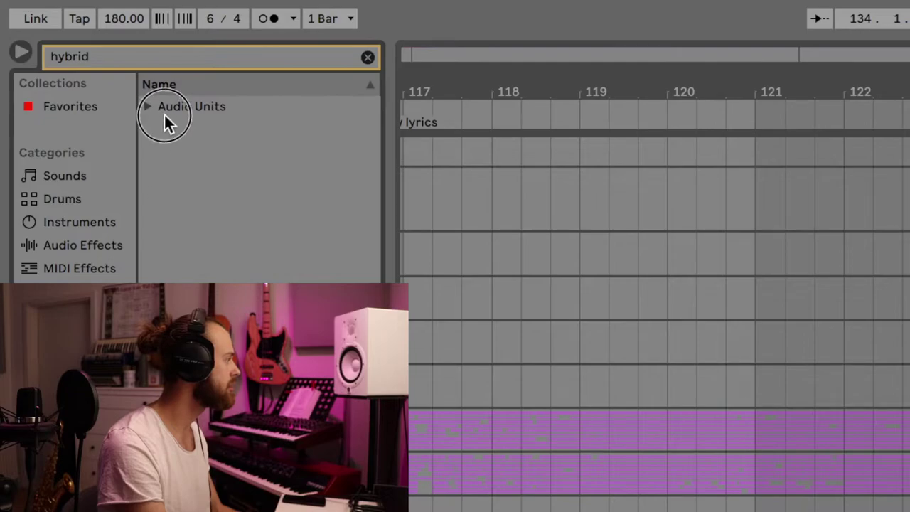
{"action": "left_click", "coordinate": [164, 112]}
{"action": "left_click", "coordinate": [165, 129]}
{"action": "left_click", "coordinate": [234, 150]}
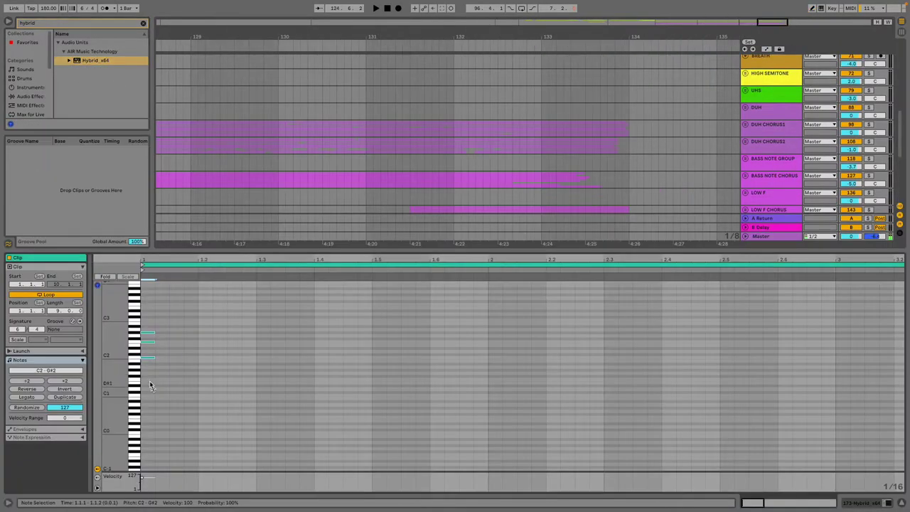
- Lengthen the chord notes at the start of the Hybrid clip so they end at about 2.6.2
{"action": "left_click_drag", "start_coordinate": [152, 358], "coordinate": [791, 355]}
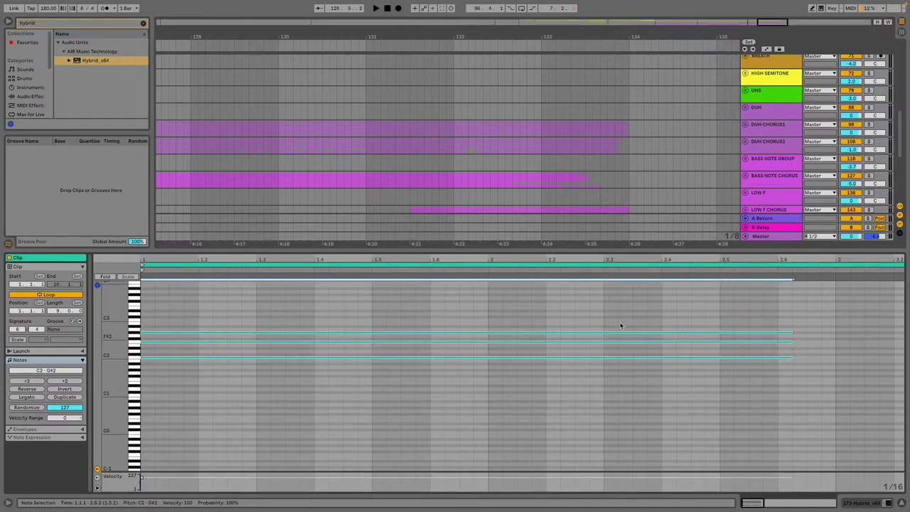
{"action": "scroll", "coordinate": [588, 322], "scroll_direction": "right", "scroll_amount": 3}
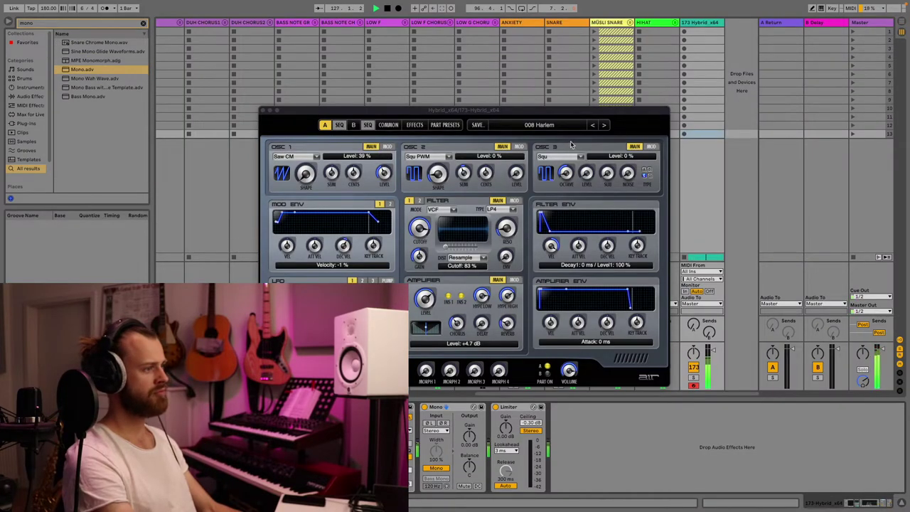
- Step through the Hybrid presets from 008 Harlem to 012 Frying Rhythm
{"action": "left_click", "coordinate": [604, 126]}
{"action": "left_click", "coordinate": [604, 126]}
{"action": "left_click", "coordinate": [604, 125]}
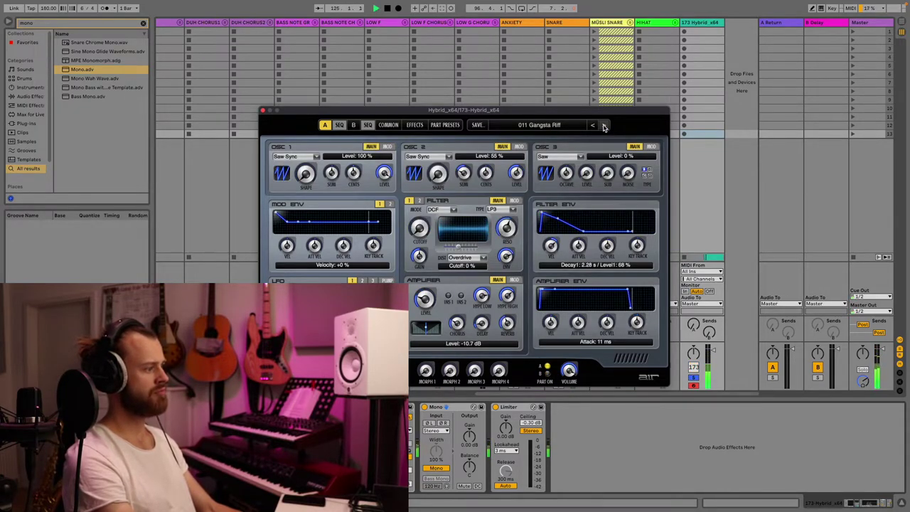
{"action": "left_click", "coordinate": [604, 125]}
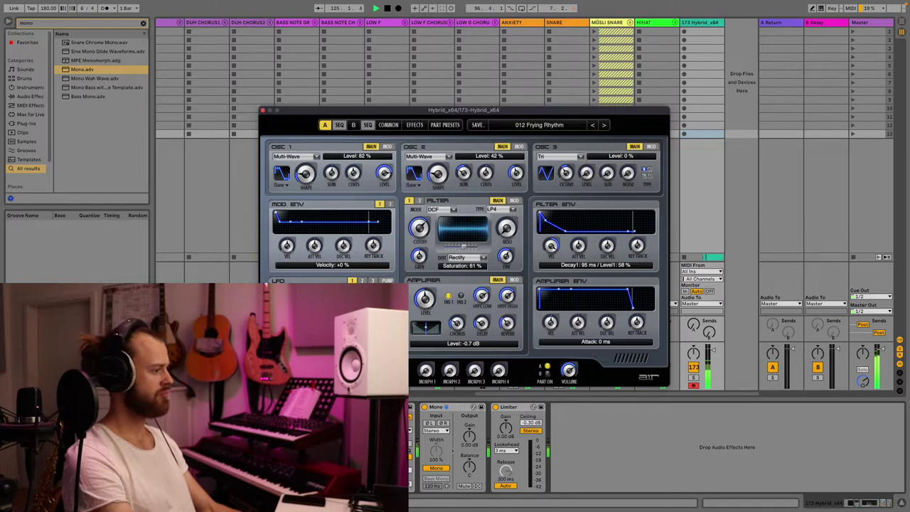
- Set the Hybrid filter's resonance to 52% and its cutoff to 40%
{"action": "mouse_move", "coordinate": [503, 229]}
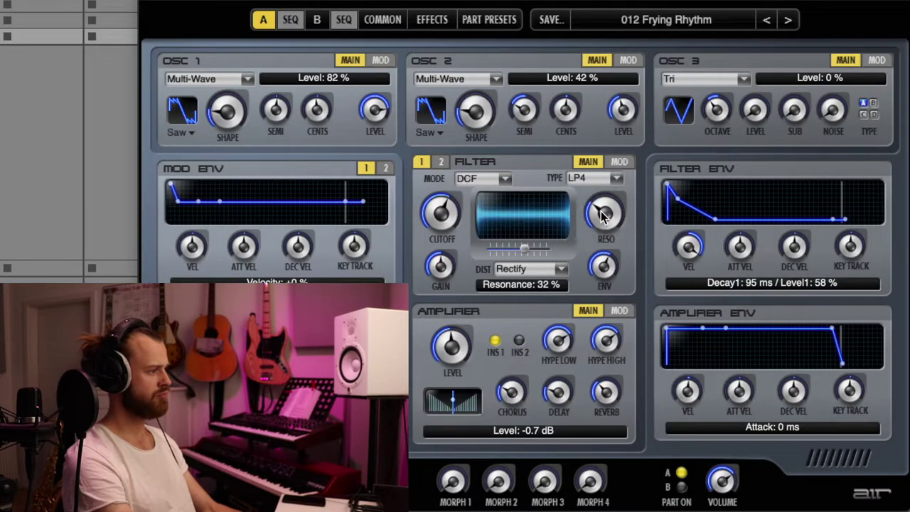
{"action": "mouse_move", "coordinate": [449, 220]}
{"action": "left_click_drag", "start_coordinate": [625, 226], "coordinate": [613, 201]}
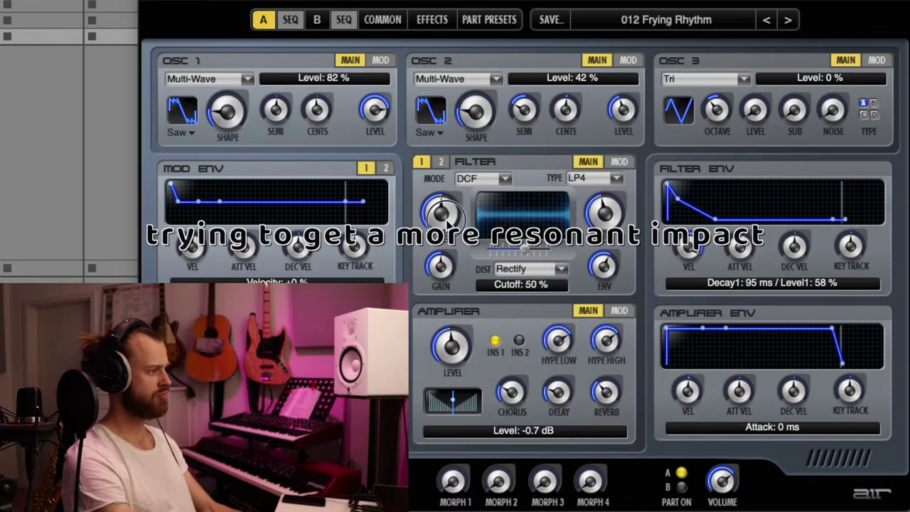
{"action": "left_click_drag", "start_coordinate": [608, 229], "coordinate": [603, 219]}
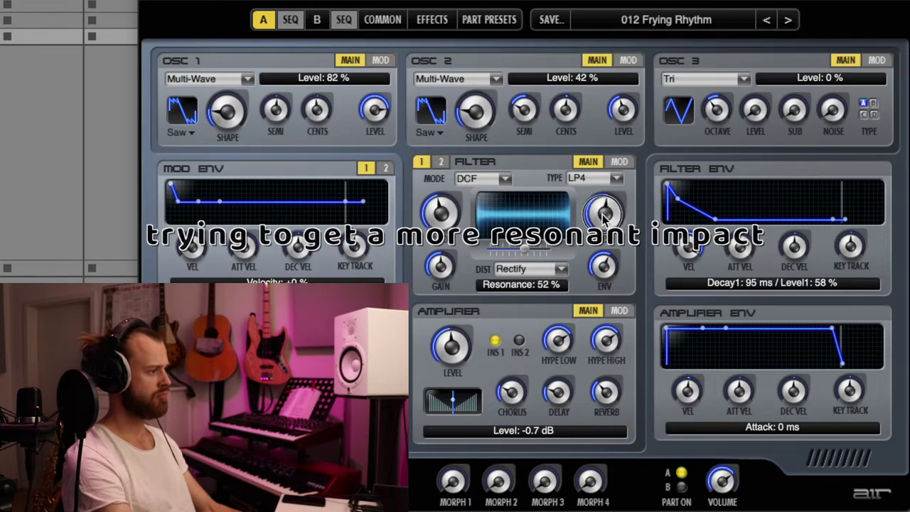
{"action": "left_click_drag", "start_coordinate": [469, 220], "coordinate": [469, 238]}
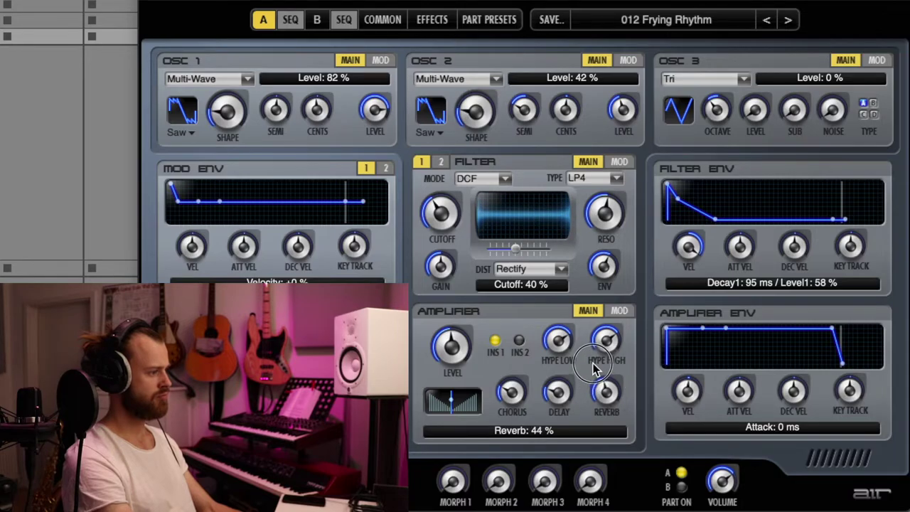
- Set the Hybrid amplifier's delay to 38%, raise its chorus and turn off the track's Mono effect
{"action": "left_click_drag", "start_coordinate": [560, 392], "coordinate": [557, 365]}
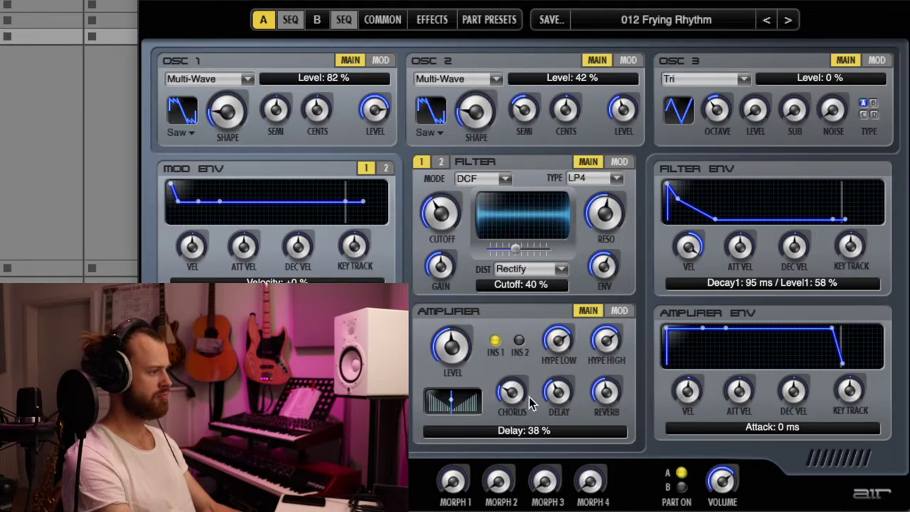
{"action": "left_click_drag", "start_coordinate": [512, 392], "coordinate": [505, 365]}
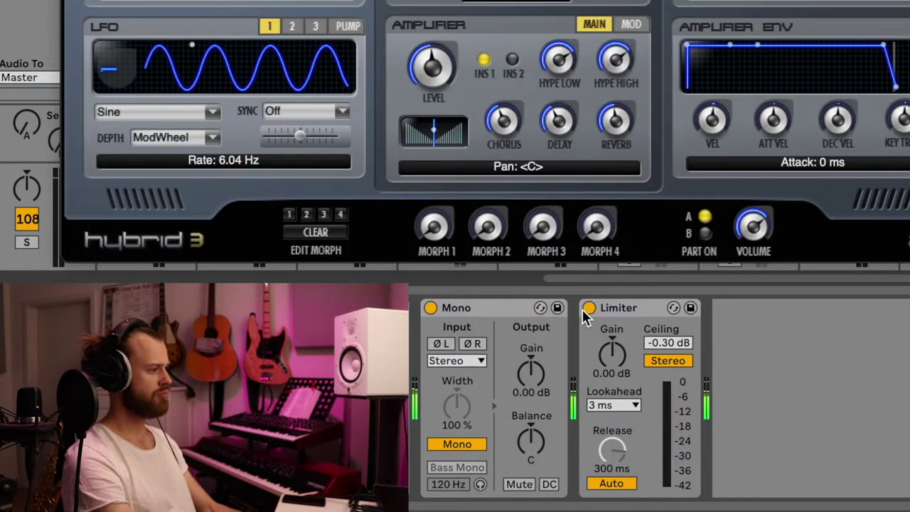
{"action": "left_click", "coordinate": [430, 308]}
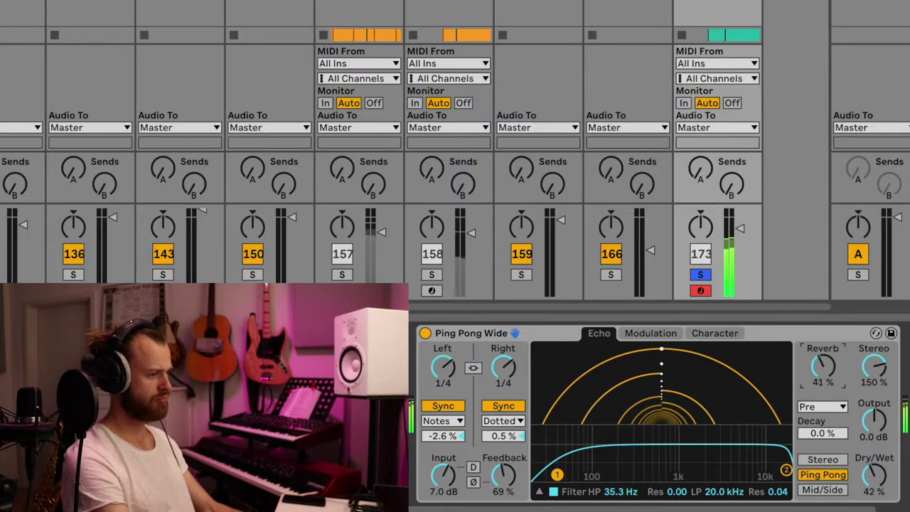
- Review the modulation and character settings of the Ping Pong Wide echo on the Hybrid track
{"action": "left_click", "coordinate": [650, 333]}
{"action": "left_click", "coordinate": [700, 333]}
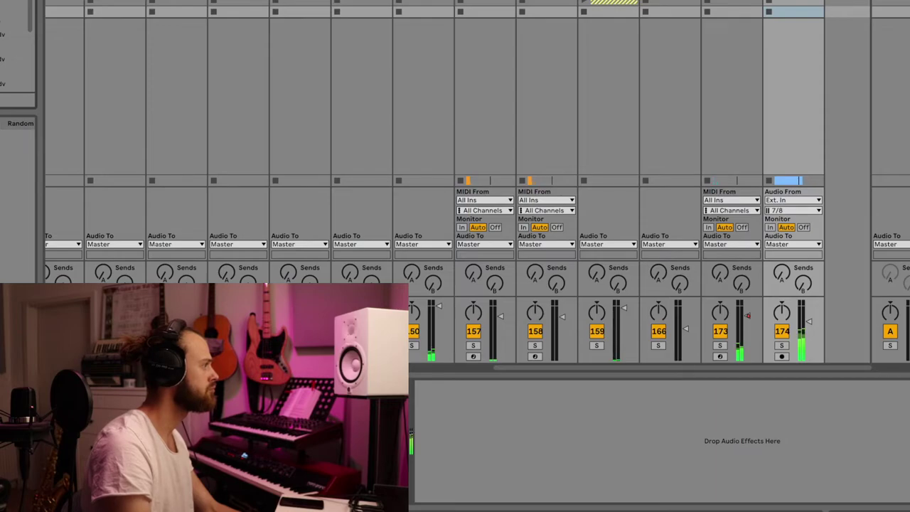
- Add the Warm Ensemble effect to audio track 174, solo the track and reduce the effect's amount to 31%
{"action": "left_click_drag", "start_coordinate": [28, 320], "coordinate": [452, 406]}
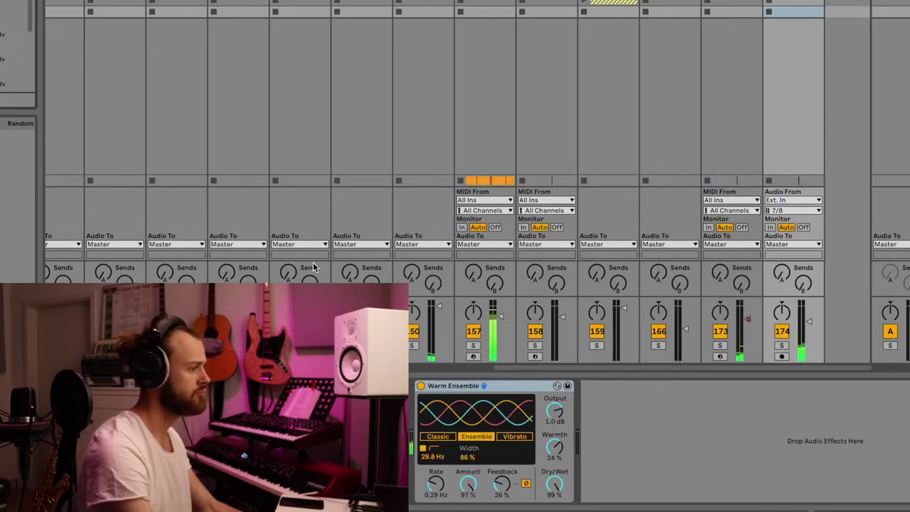
{"action": "left_click", "coordinate": [781, 345]}
{"action": "left_click_drag", "start_coordinate": [469, 487], "coordinate": [470, 508]}
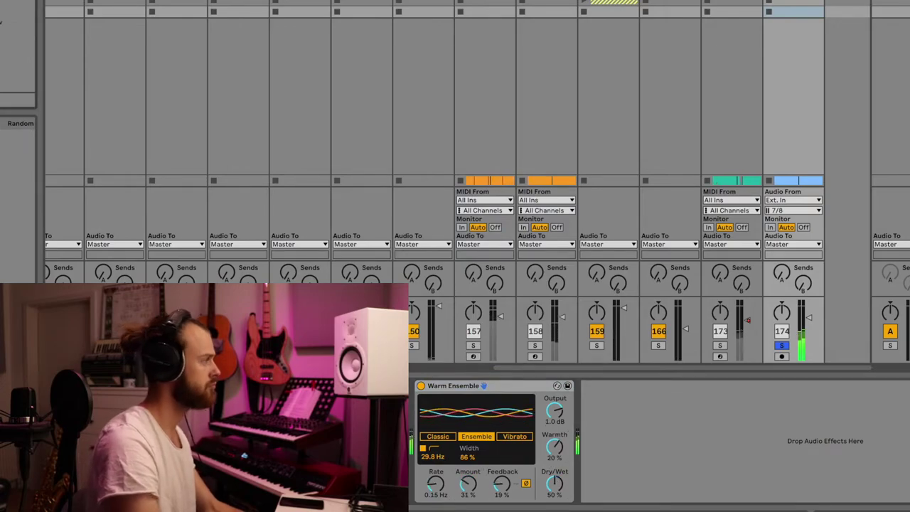
- Add a Reverb after the Warm Ensemble and enable its low diffusion filter at 174 Hz
{"action": "key", "text": "Return"}
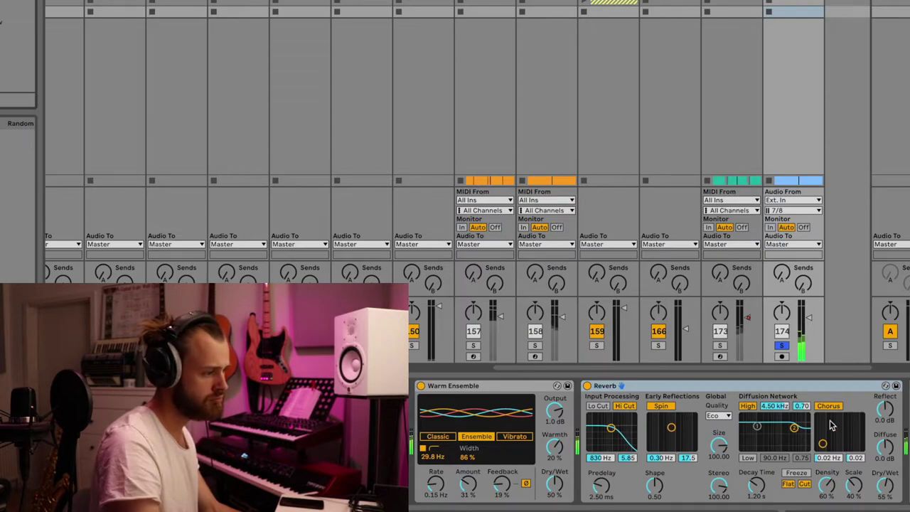
{"action": "left_click", "coordinate": [746, 456]}
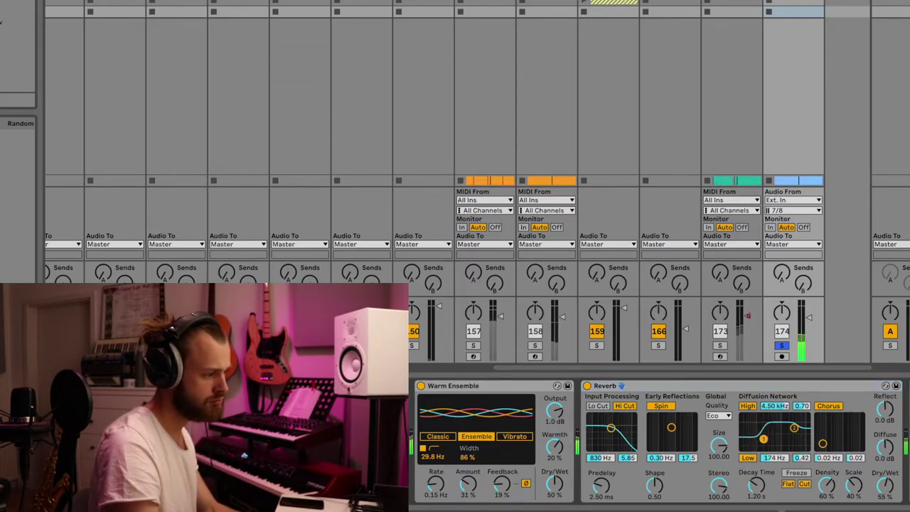